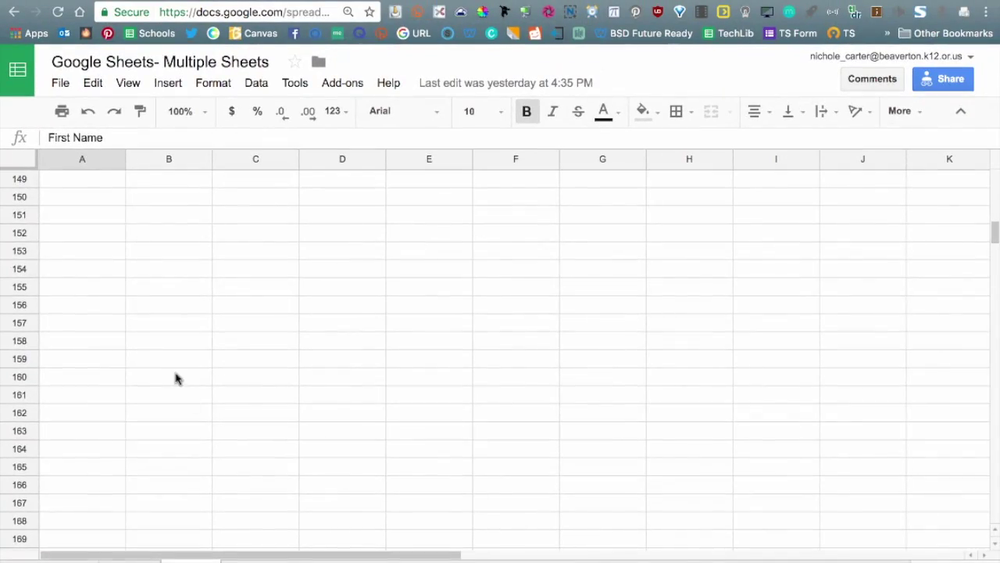
- Scroll through the Core 4 student responses to review them
scroll(174, 374, up, 20)
scroll(173, 373, up, 1)
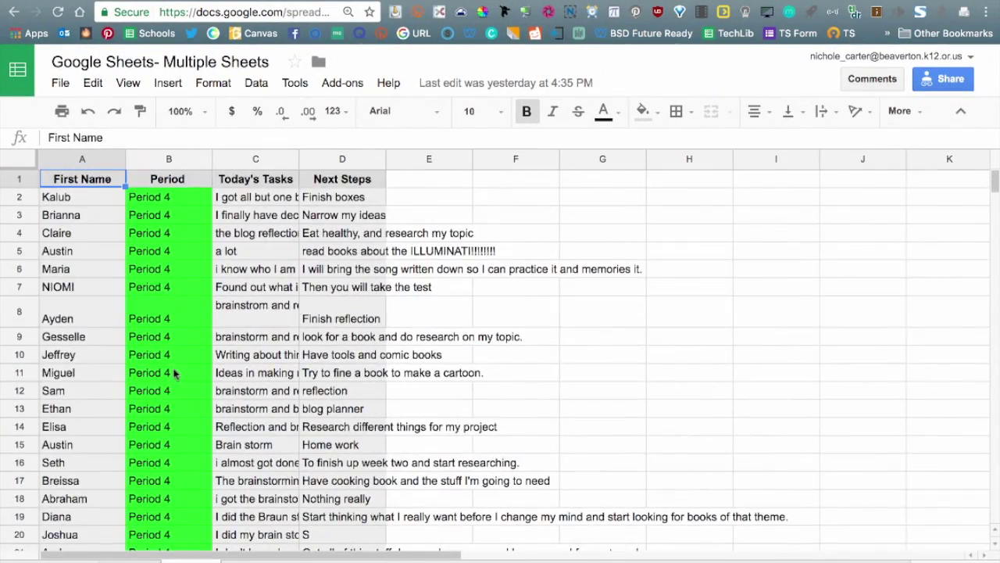
scroll(175, 374, down, 20)
scroll(211, 372, down, 10)
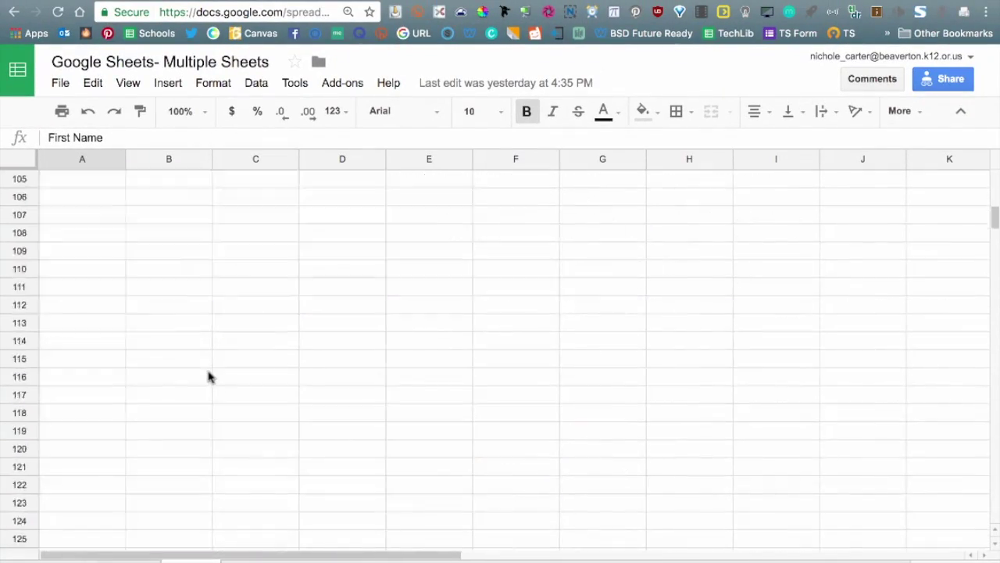
scroll(210, 375, up, 20)
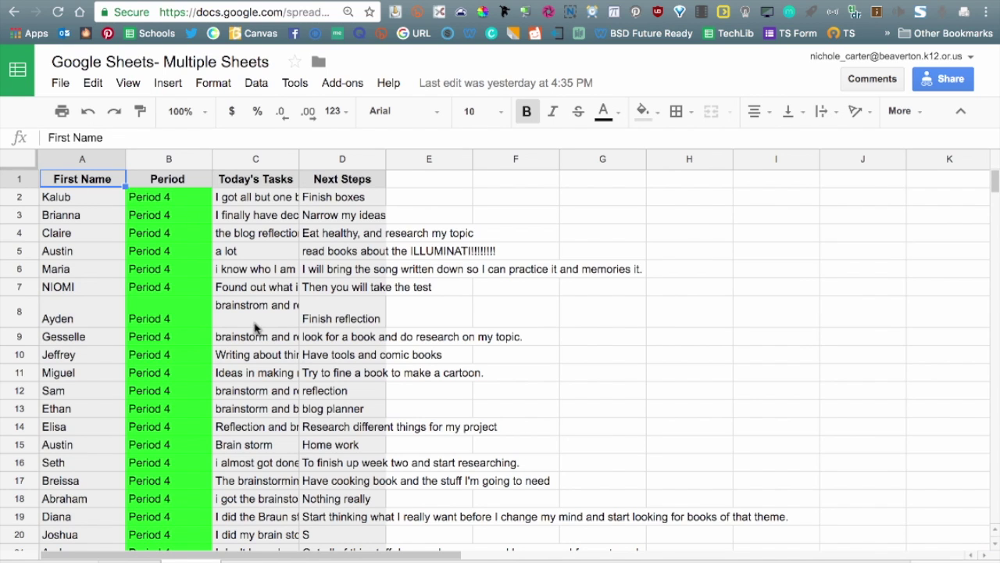
scroll(234, 332, down, 12)
scroll(203, 332, down, 19)
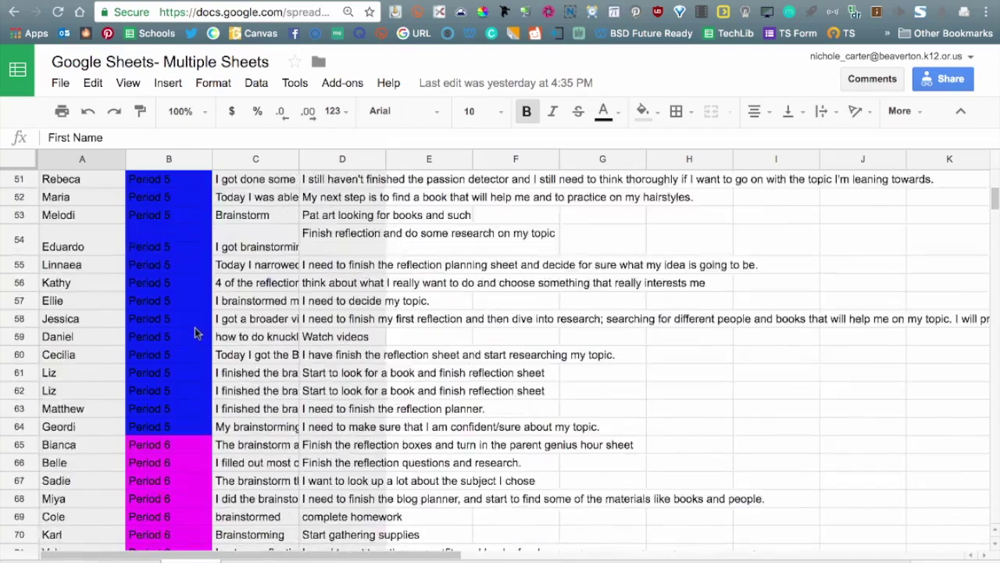
scroll(190, 338, up, 20)
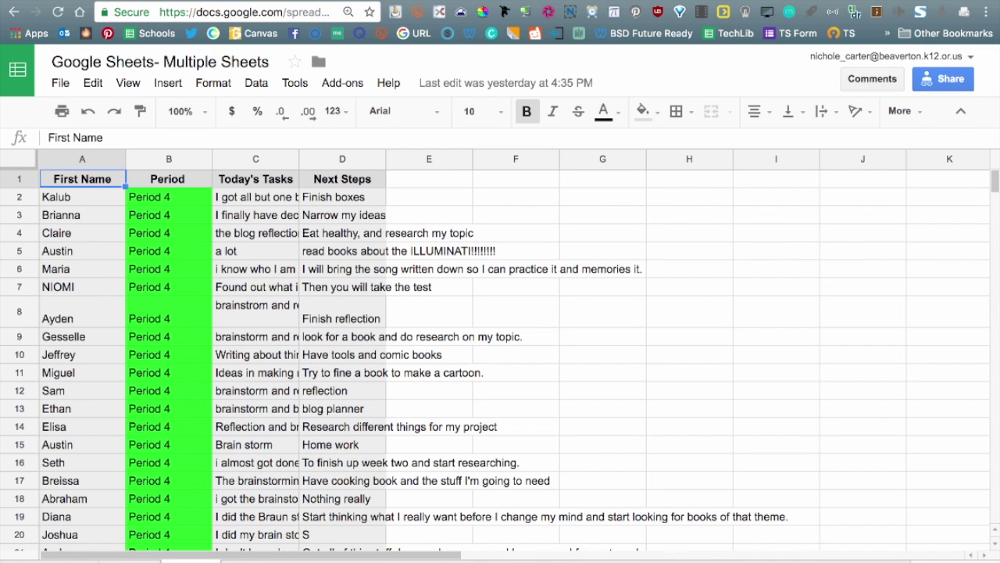
- Delete the empty Sheet1 tab and confirm the deletion
key(ctrl+shift+Page_Down)
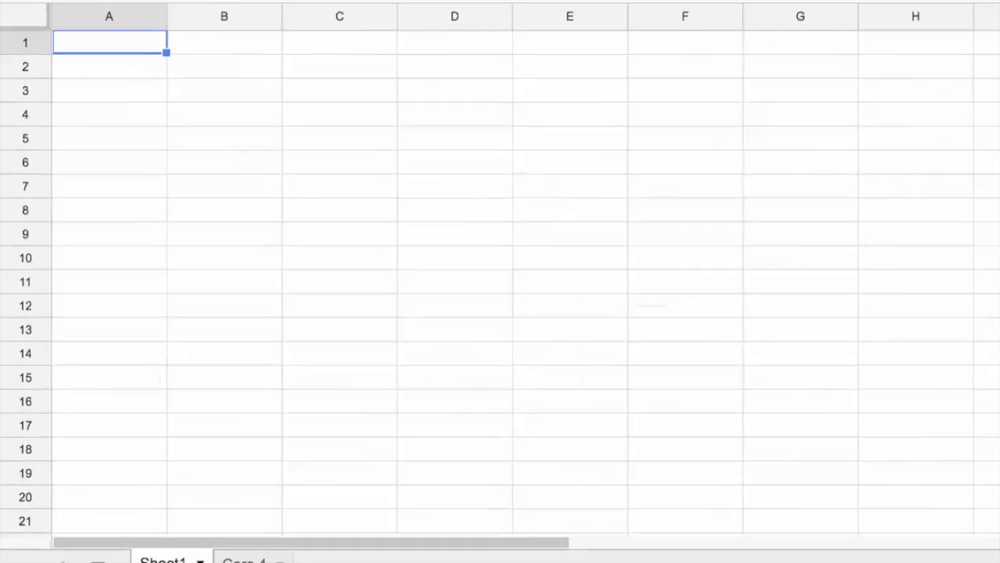
click(335, 543)
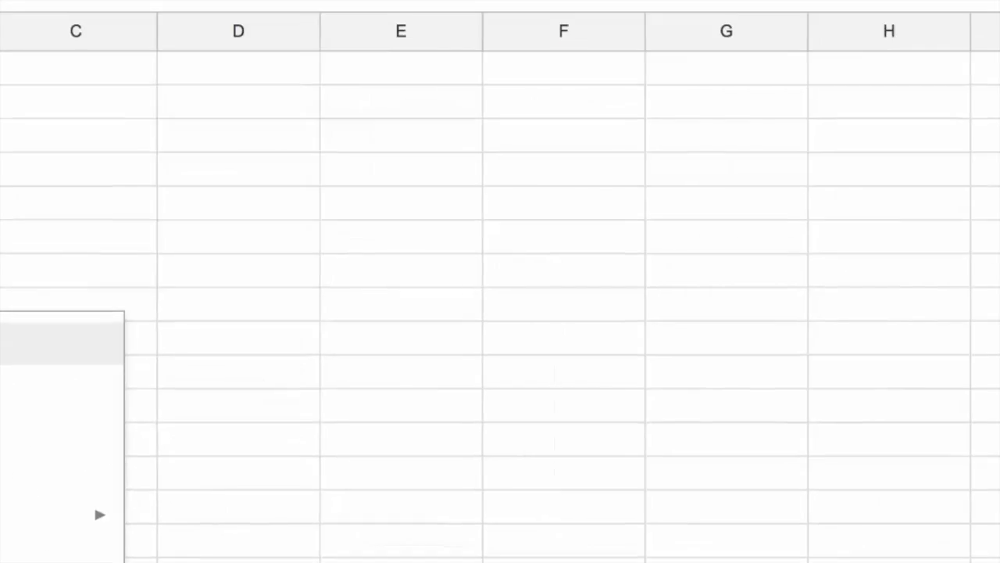
click(301, 22)
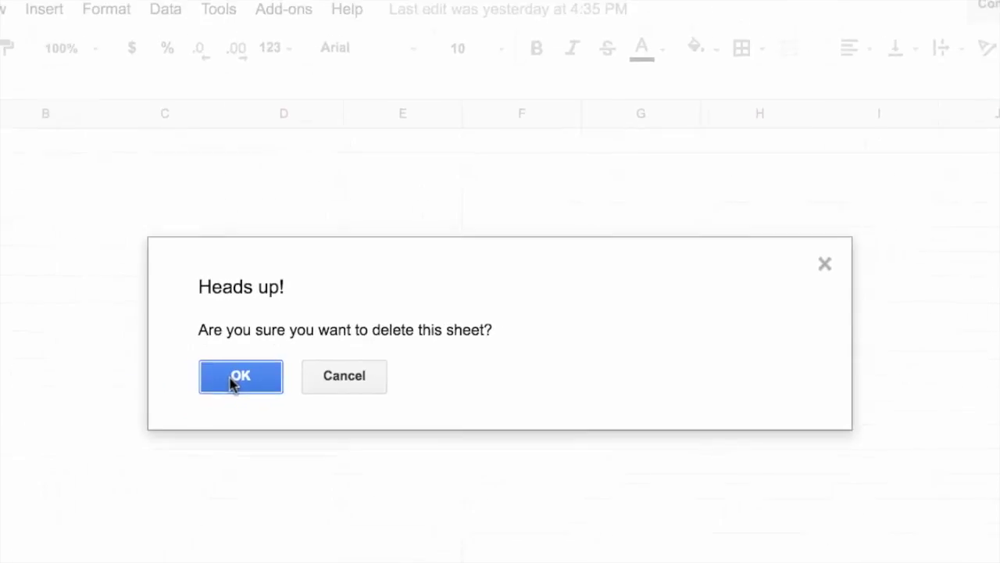
click(139, 407)
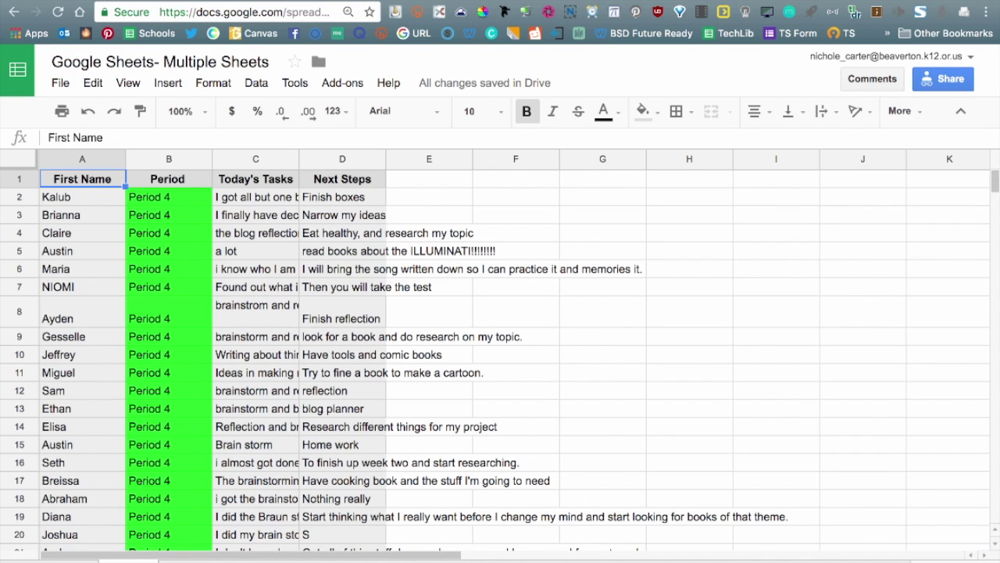
right_click(100, 561)
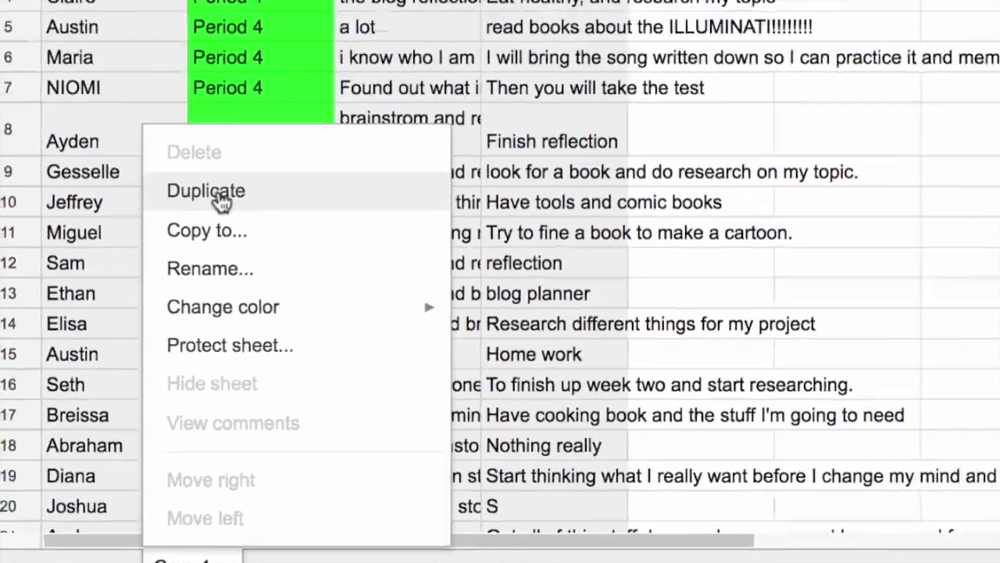
- Duplicate the Core 4 sheet and name the copy Core 5
click(277, 79)
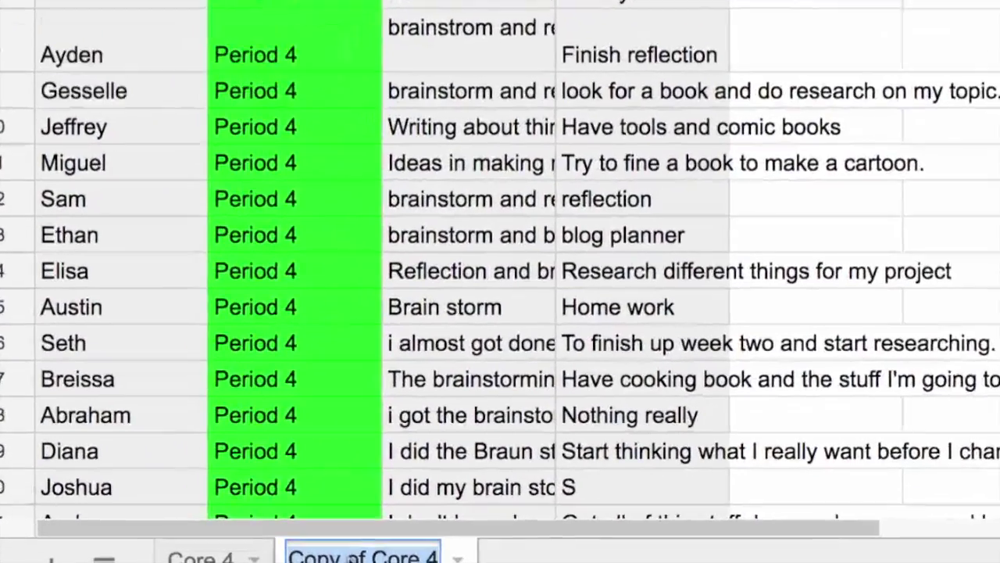
text(Core 5)
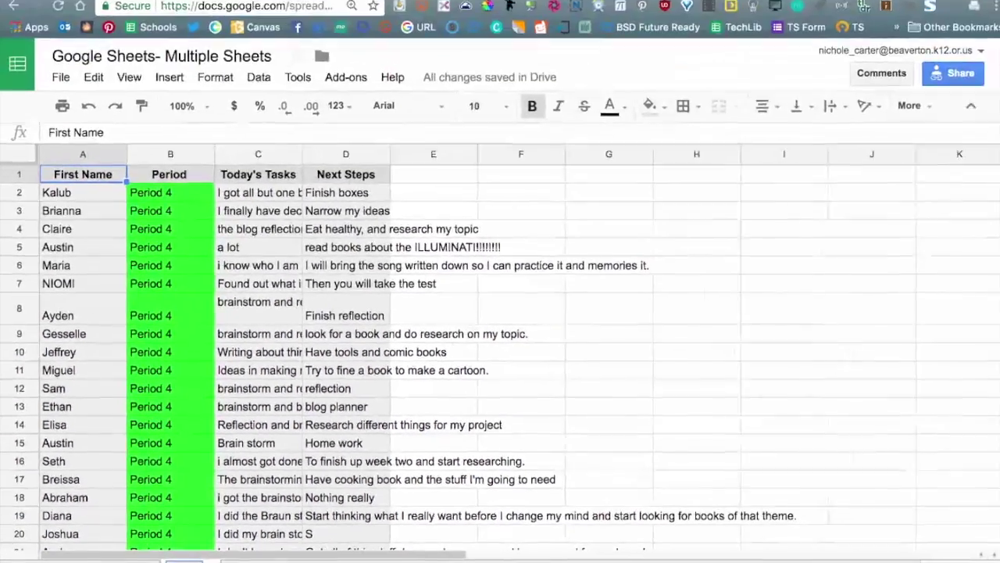
key(Return)
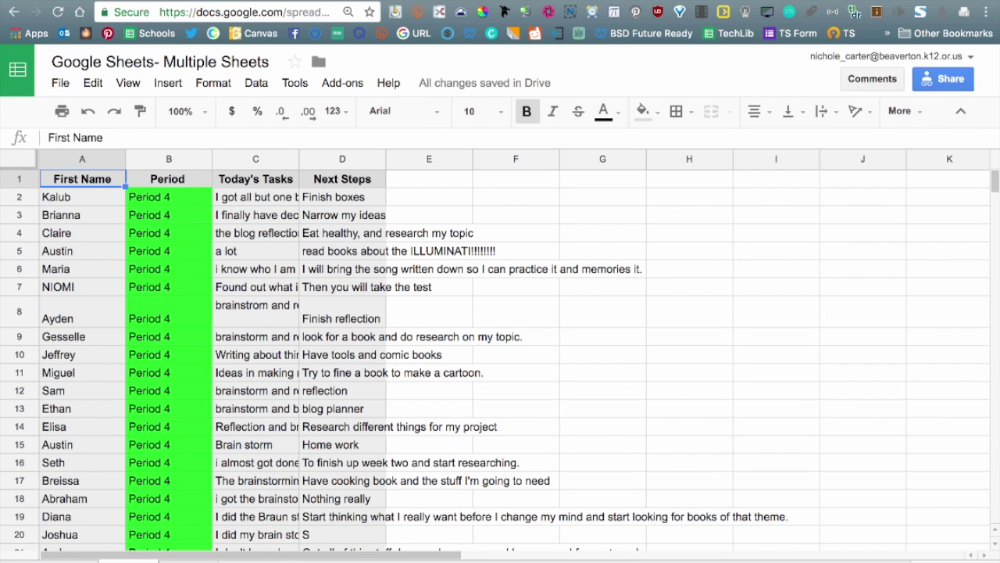
- Delete rows 32–64 holding the Period 5 responses from this sheet
scroll(320, 330, down, 6)
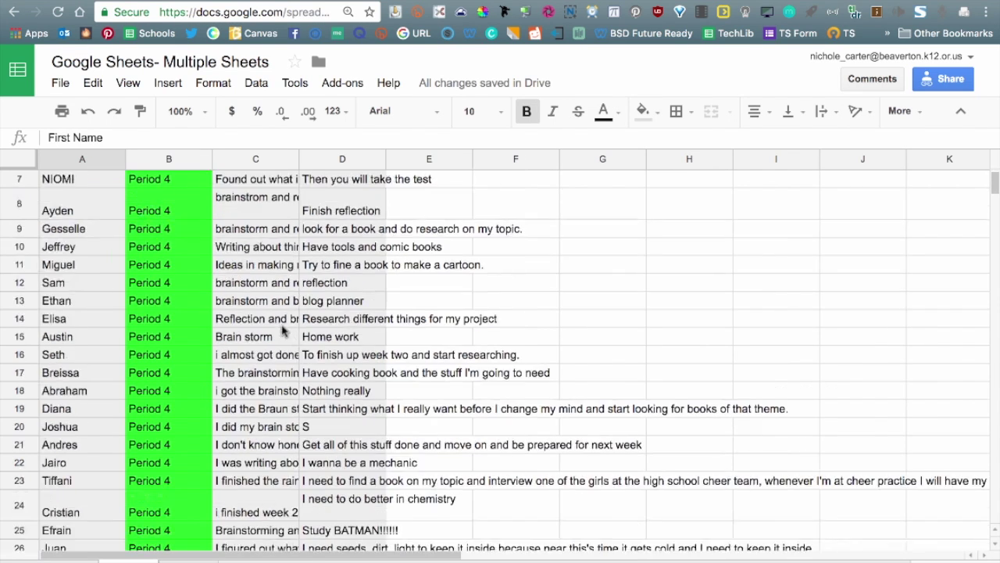
scroll(241, 322, down, 2)
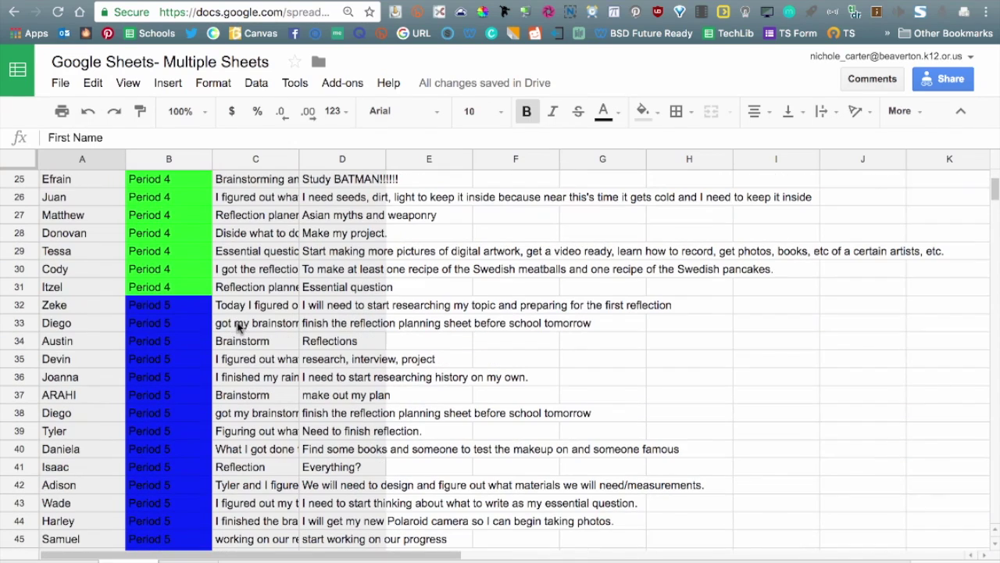
click(16, 303)
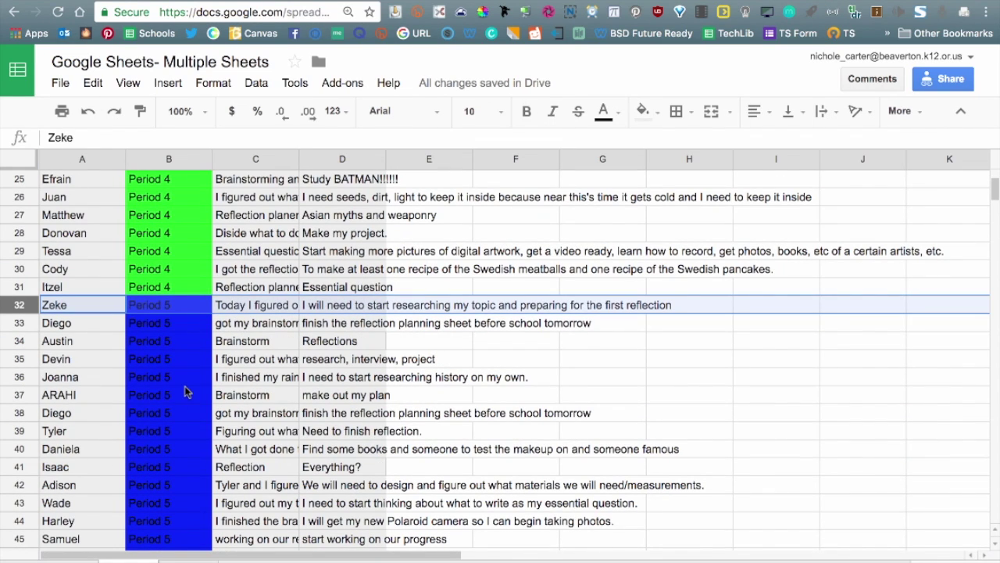
scroll(174, 363, down, 9)
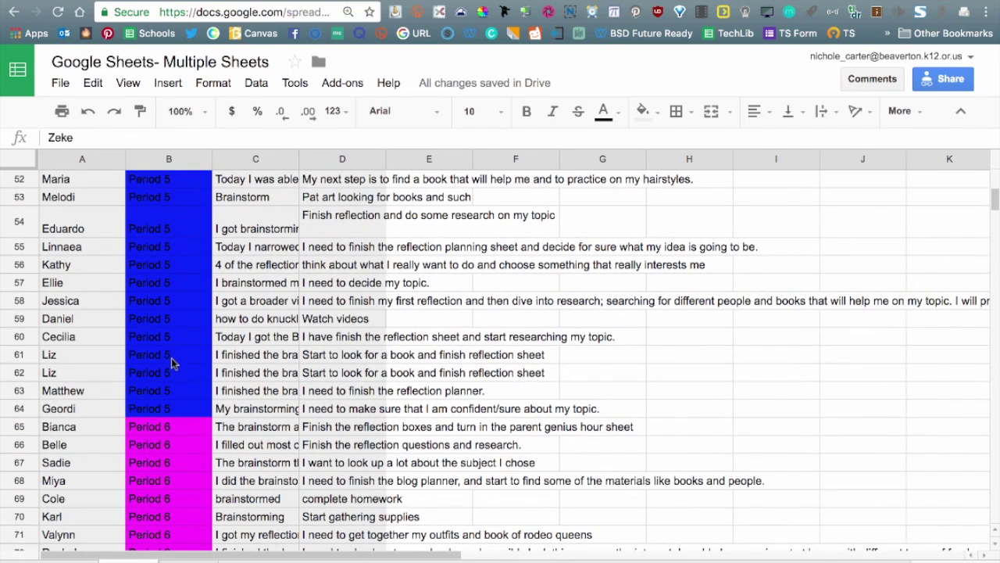
shift+click(20, 408)
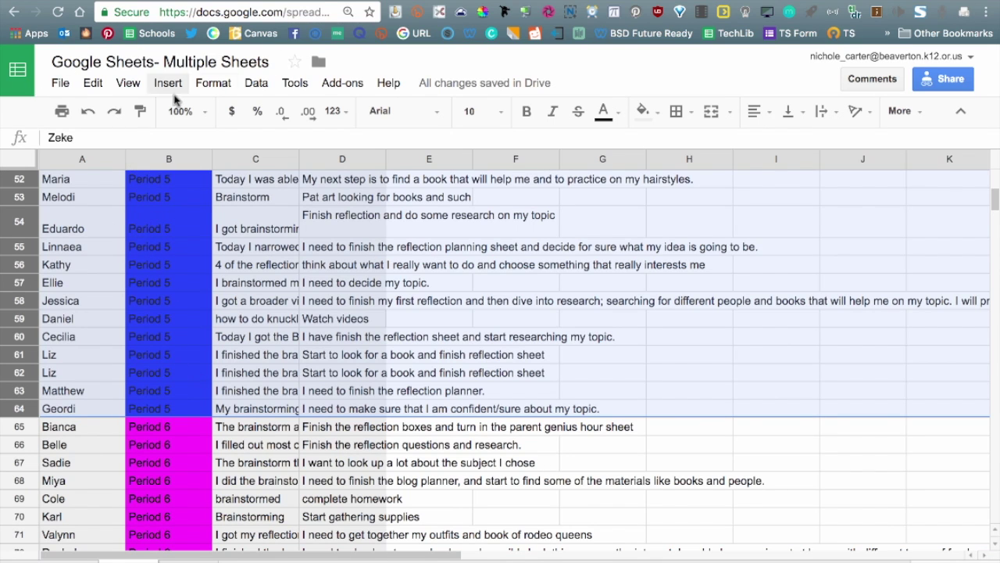
click(92, 83)
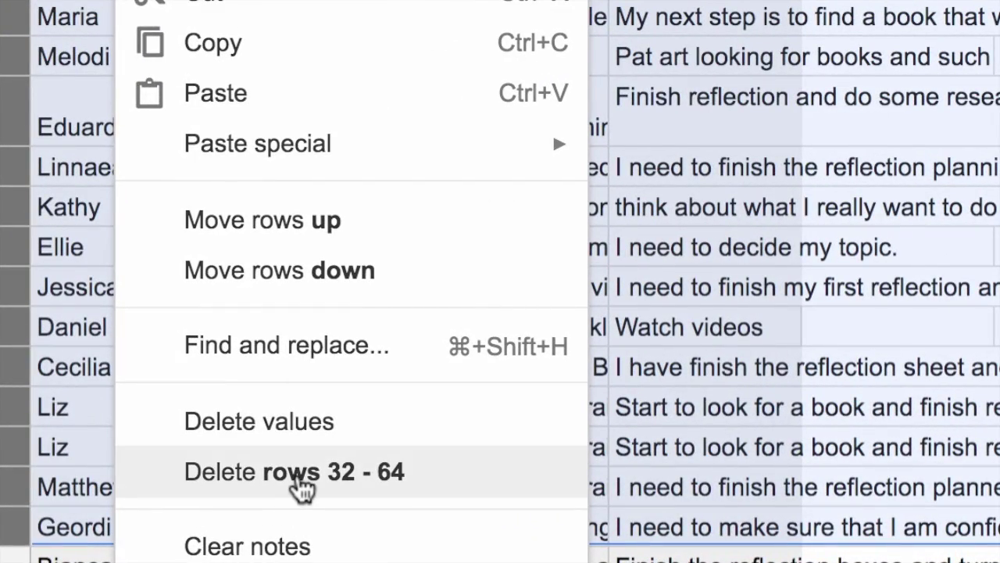
click(299, 478)
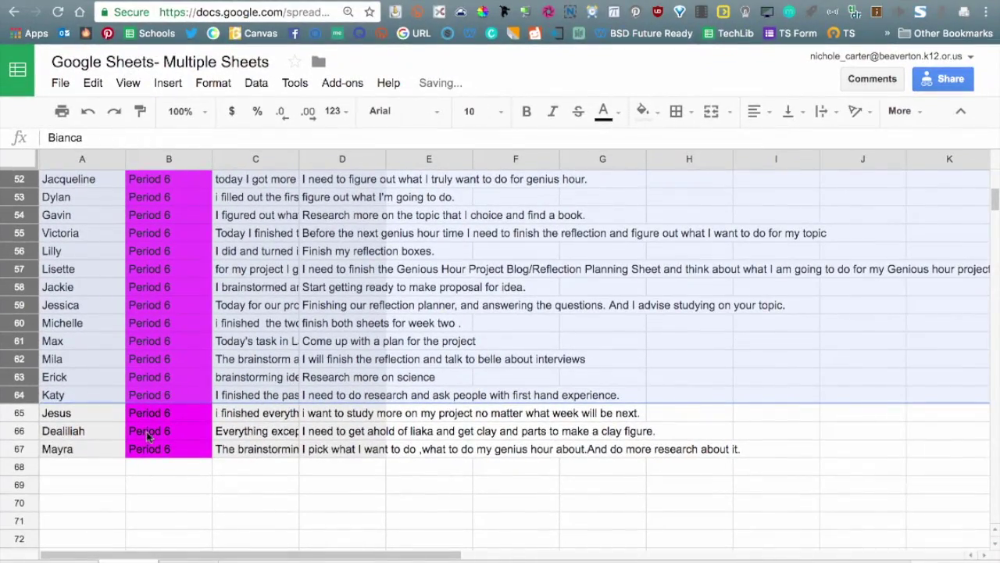
scroll(139, 420, up, 6)
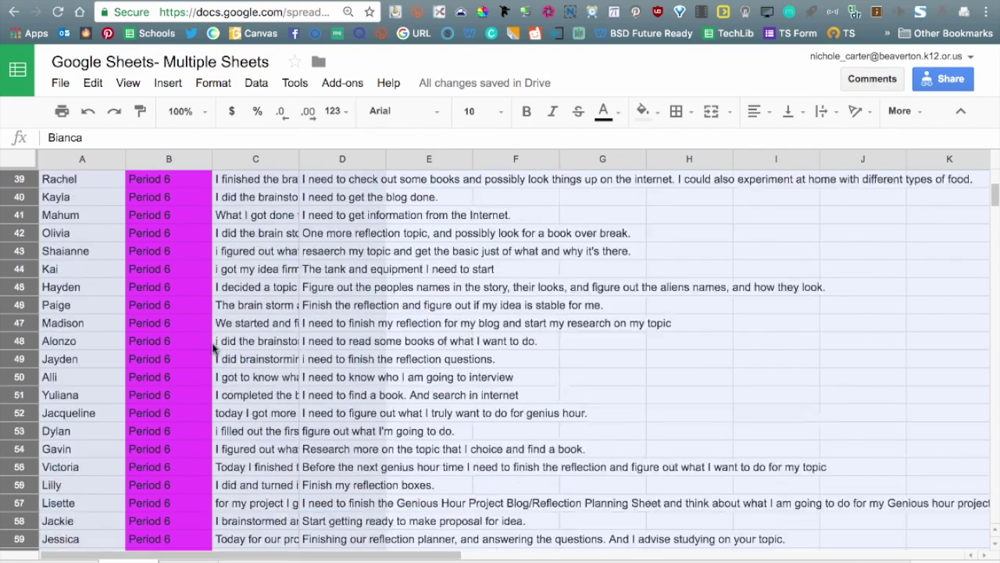
scroll(175, 283, up, 3)
click(254, 358)
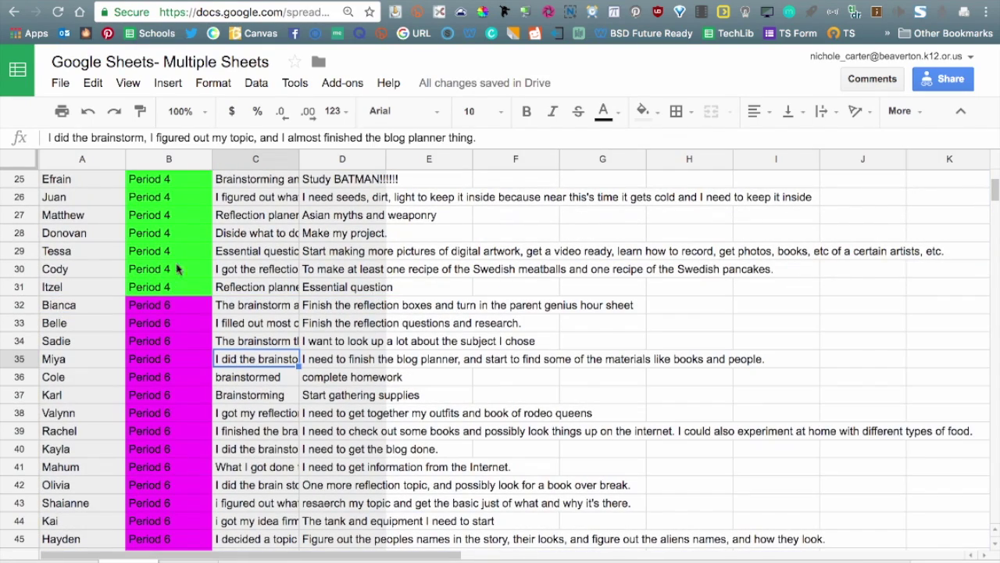
scroll(180, 389, up, 6)
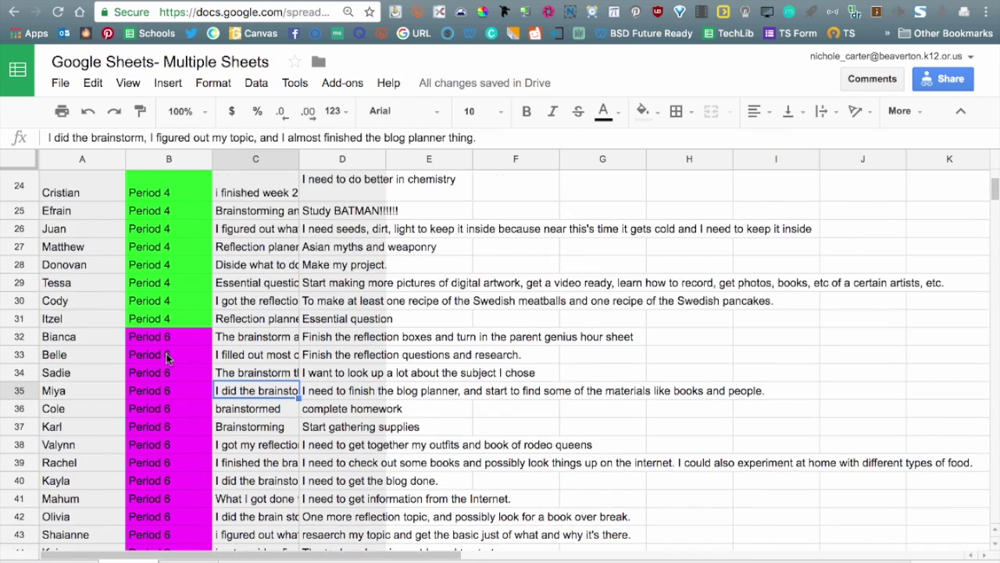
scroll(172, 229, up, 2)
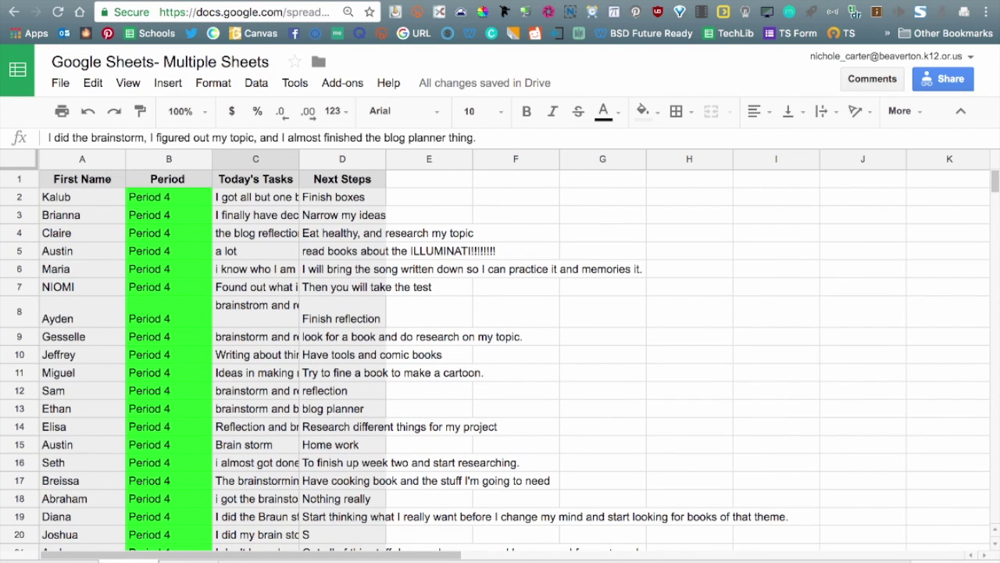
- Delete the Period 4 rows 2–31 from this copy
click(82, 179)
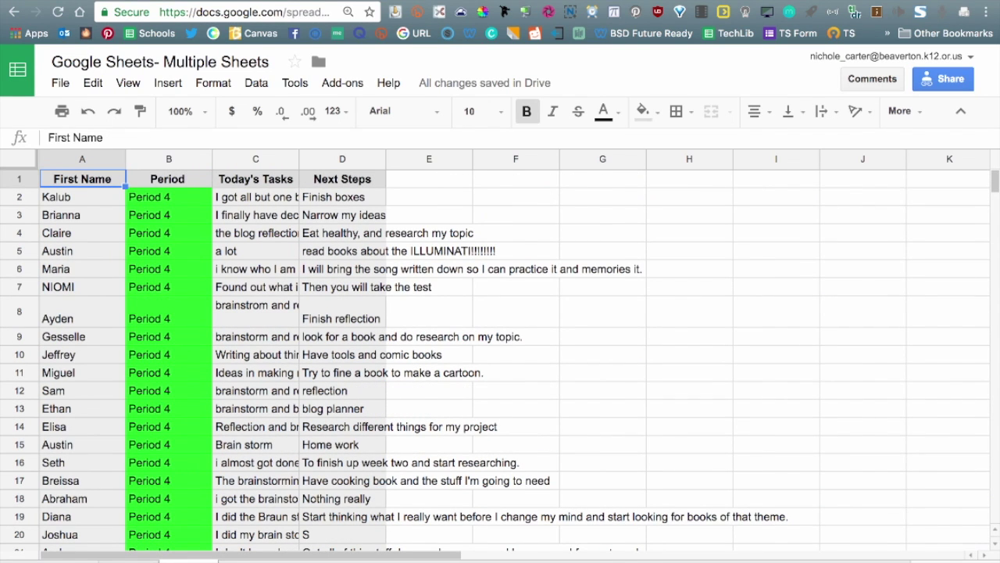
click(22, 197)
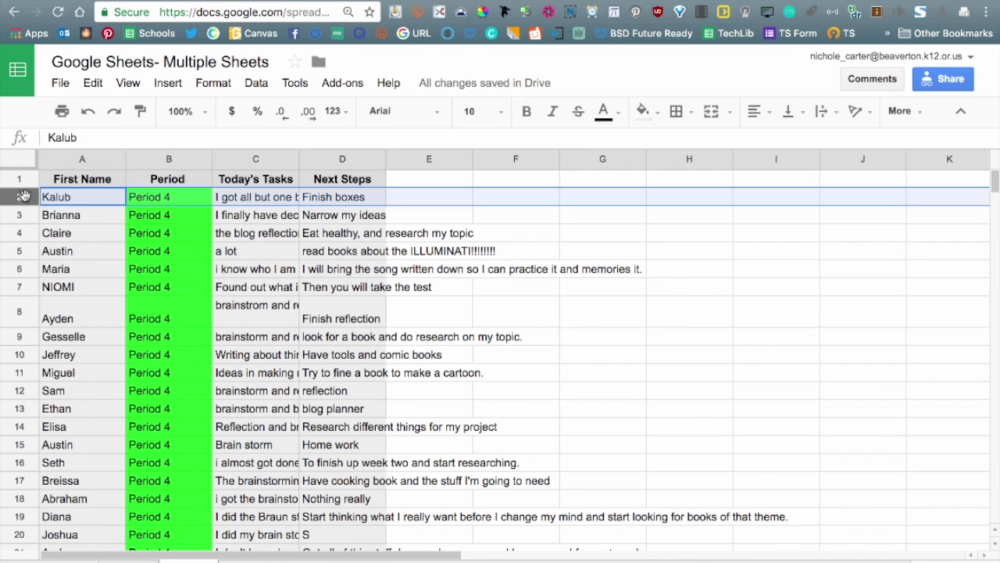
scroll(22, 328, down, 6)
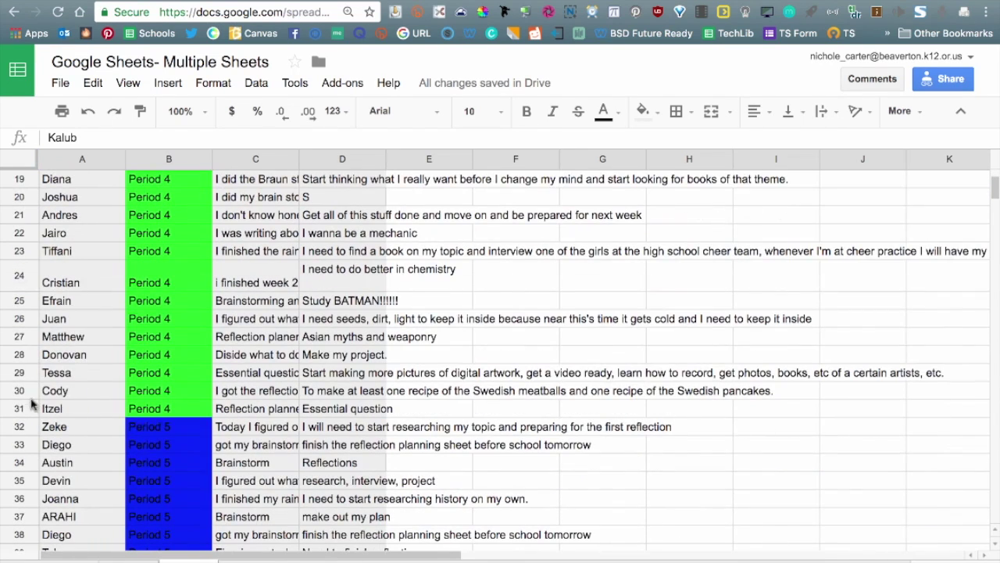
shift+click(21, 408)
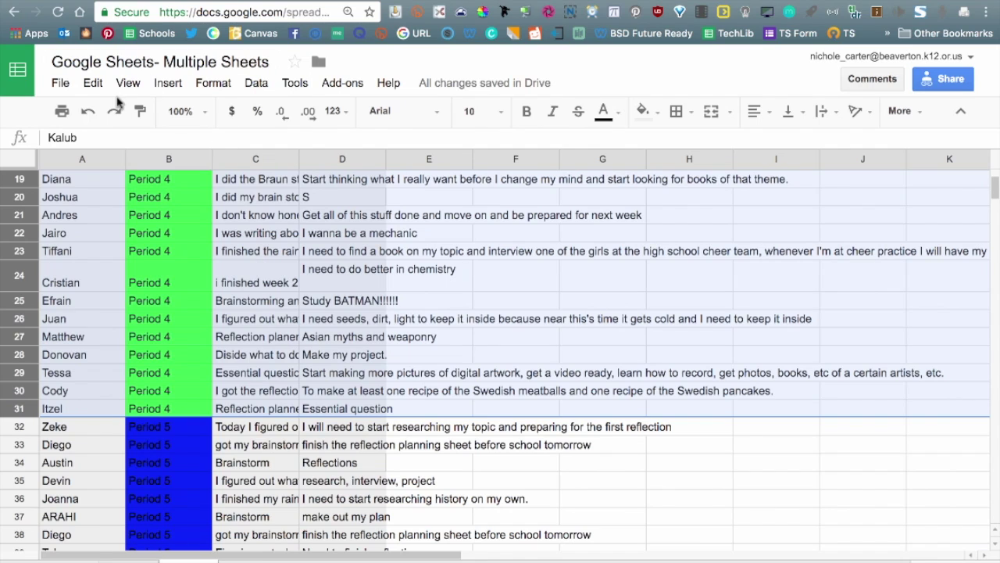
click(91, 83)
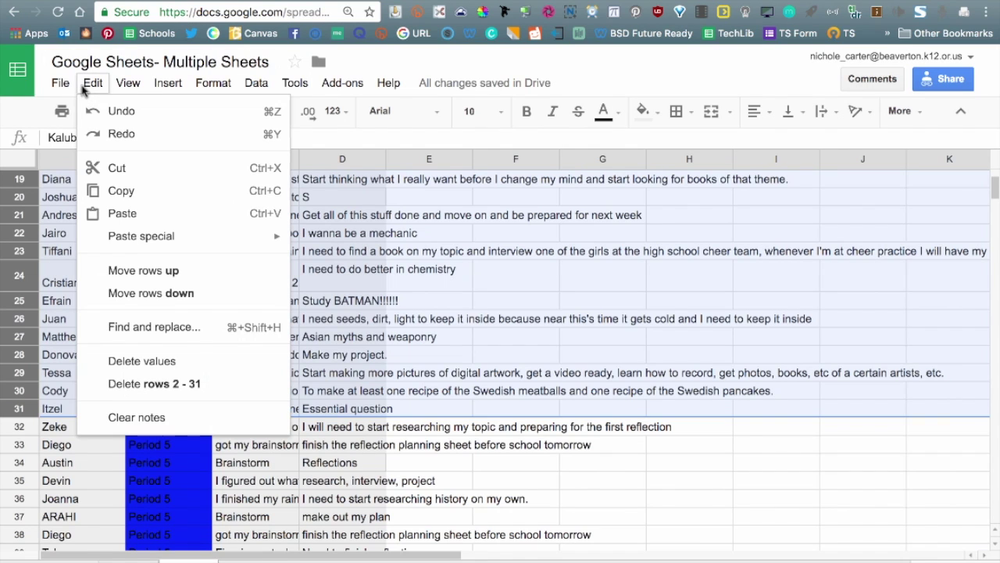
click(164, 384)
- Delete the Period 6 rows 35–70, leaving only Period 5 responses
scroll(163, 368, down, 4)
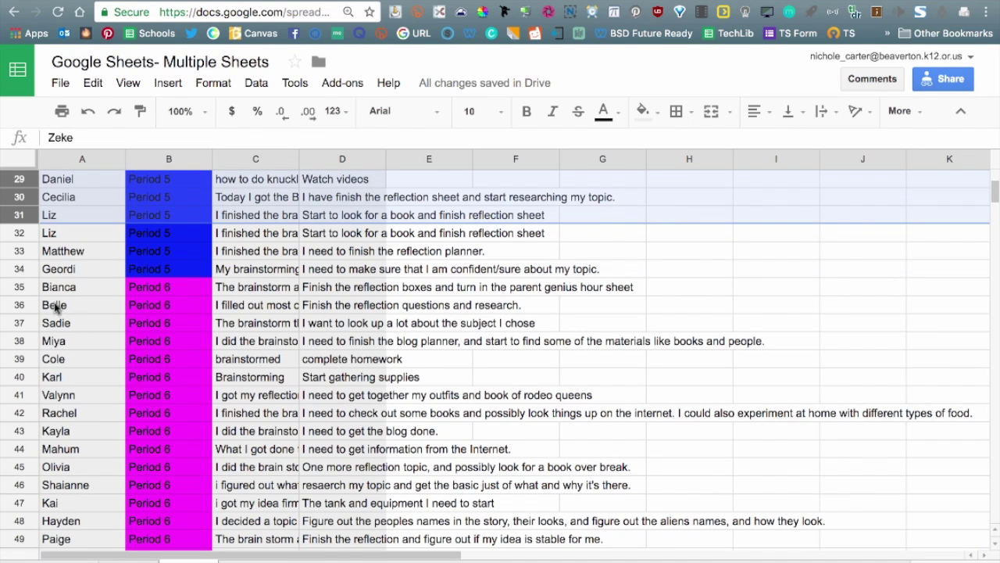
click(13, 287)
scroll(31, 411, down, 10)
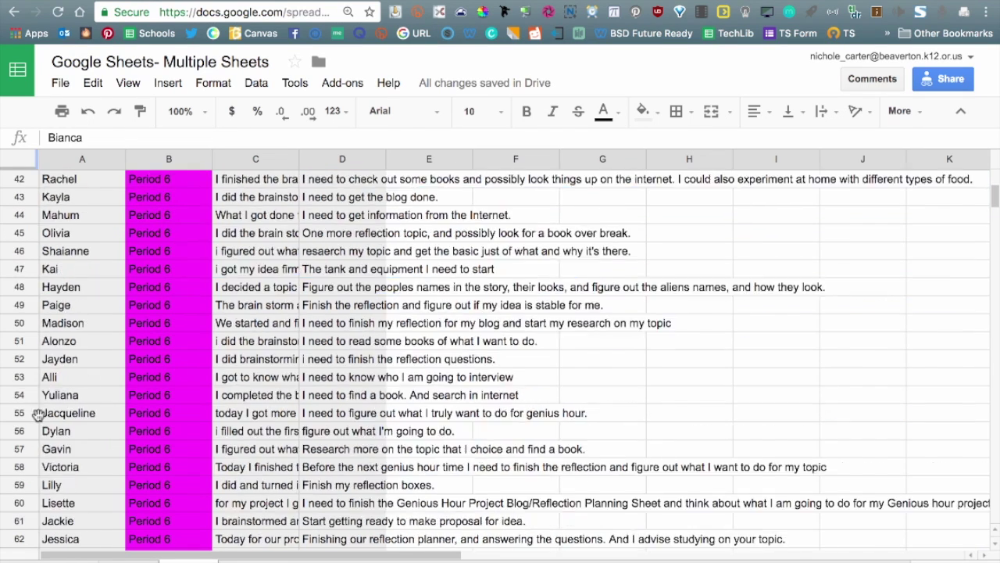
shift+click(28, 361)
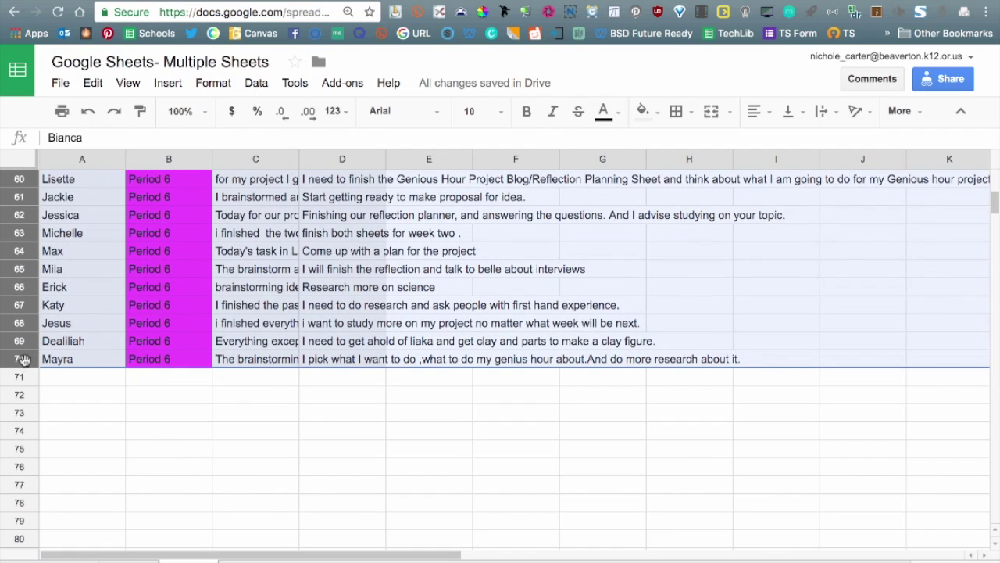
click(92, 84)
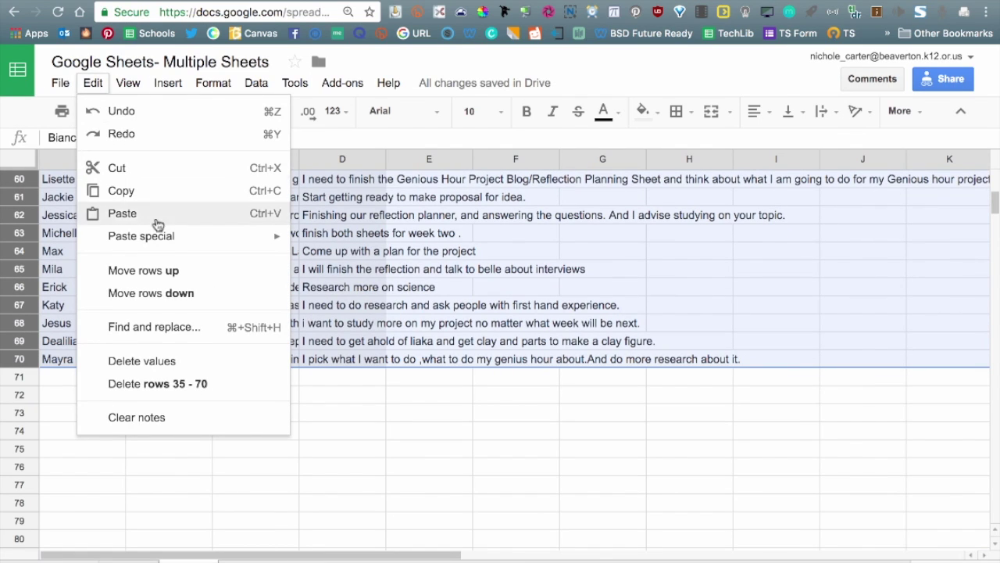
click(151, 384)
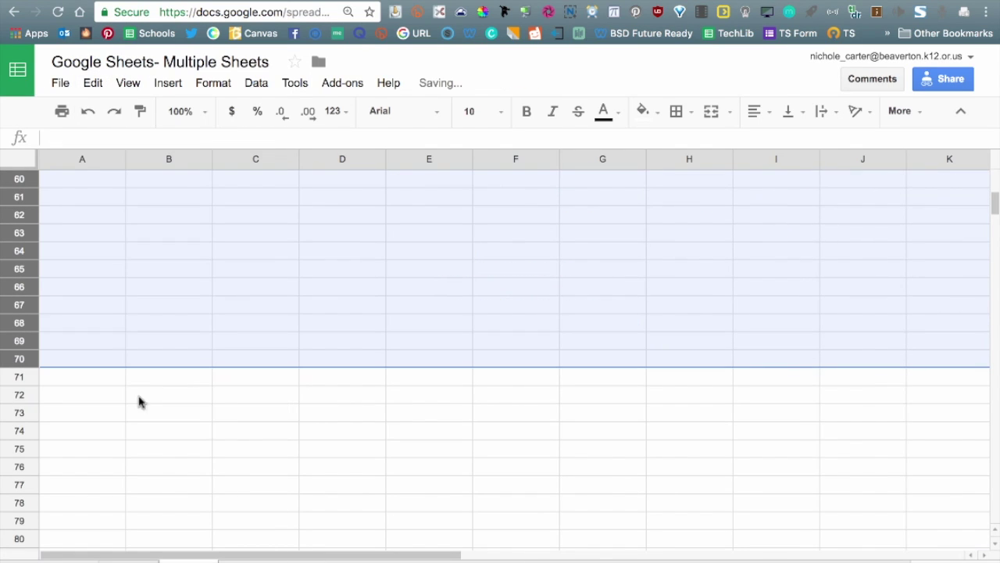
scroll(135, 408, up, 18)
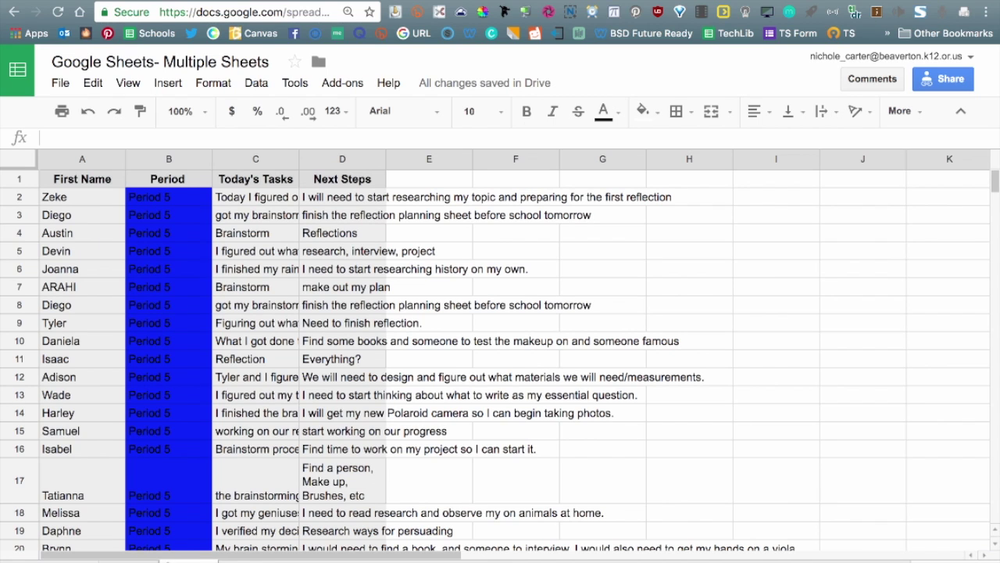
click(121, 552)
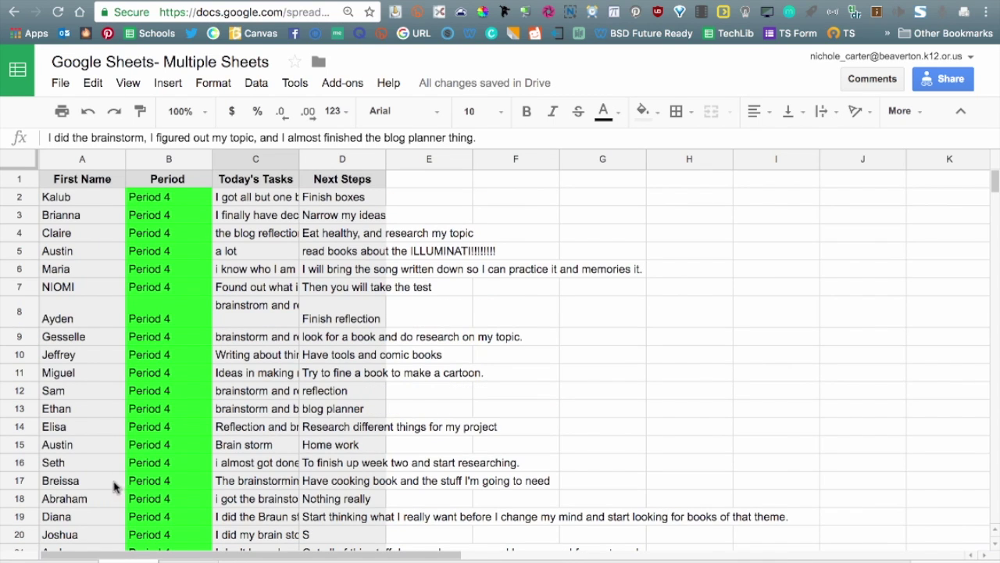
- Delete the Period 6 rows 32–67 from Core 4 so it ends at row 31
scroll(136, 432, down, 8)
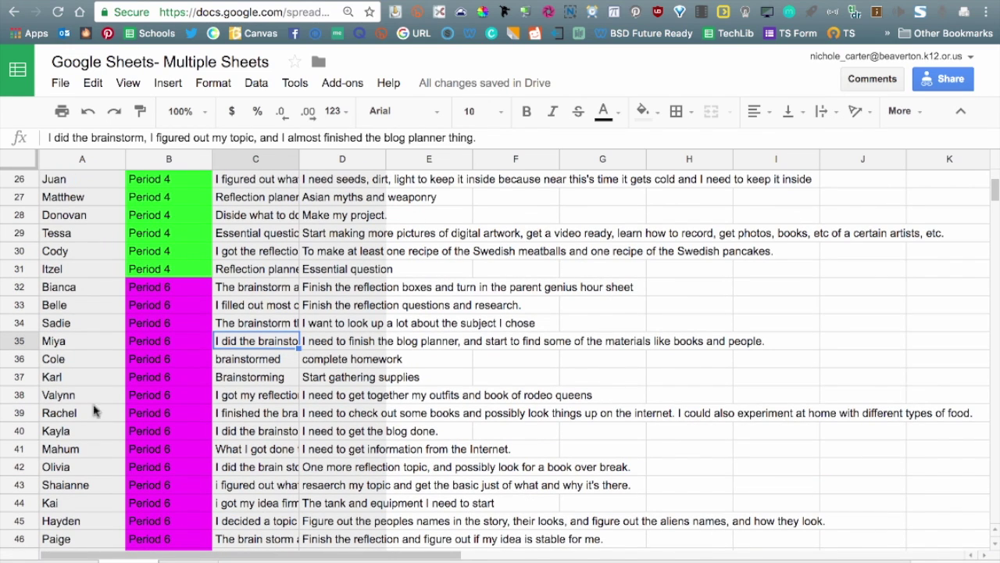
click(24, 287)
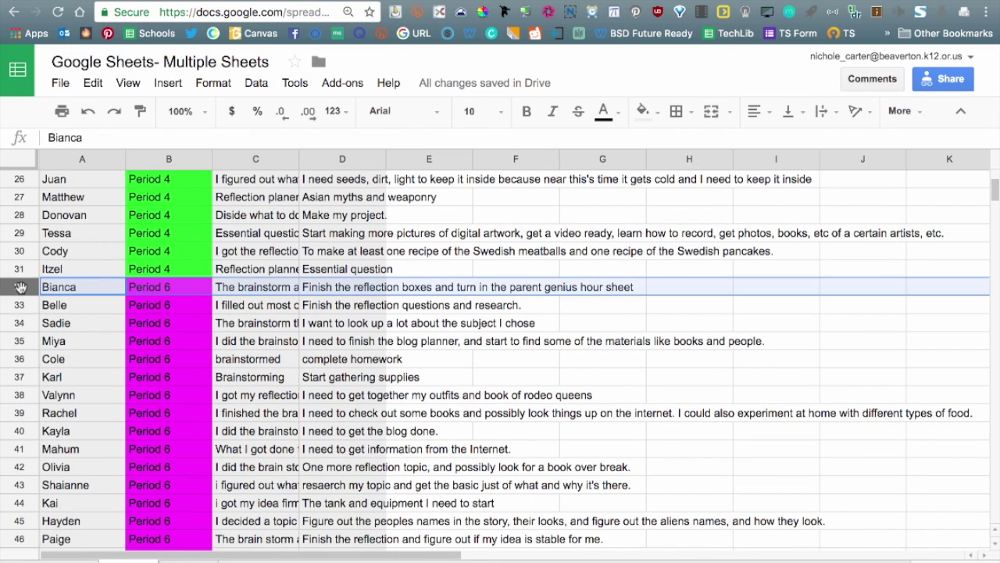
scroll(103, 401, down, 9)
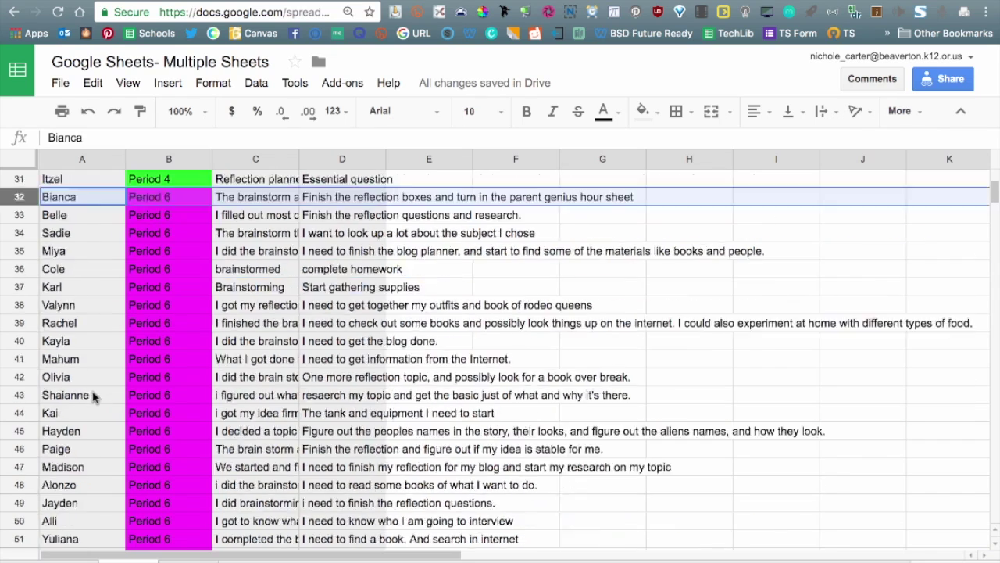
shift+click(13, 412)
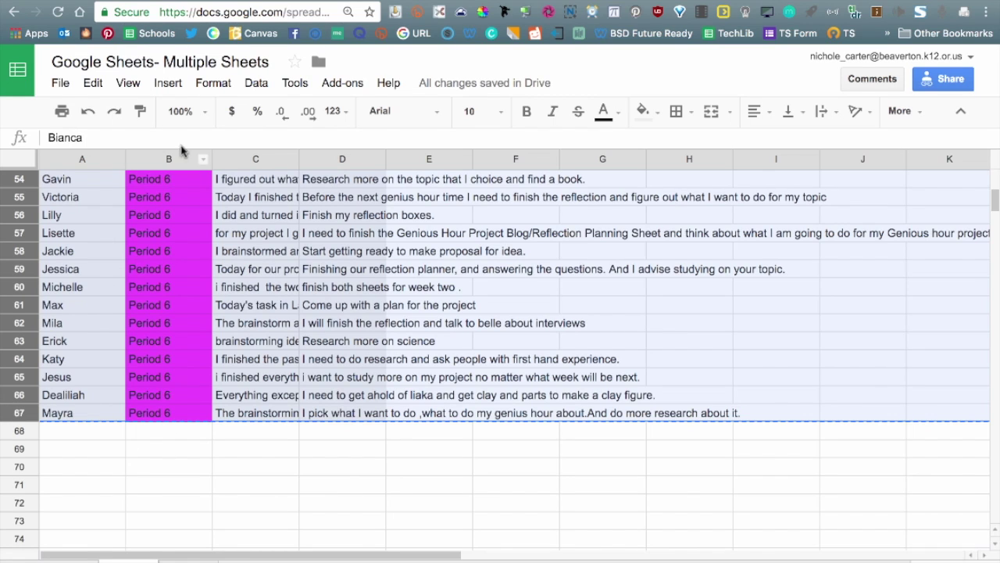
click(91, 83)
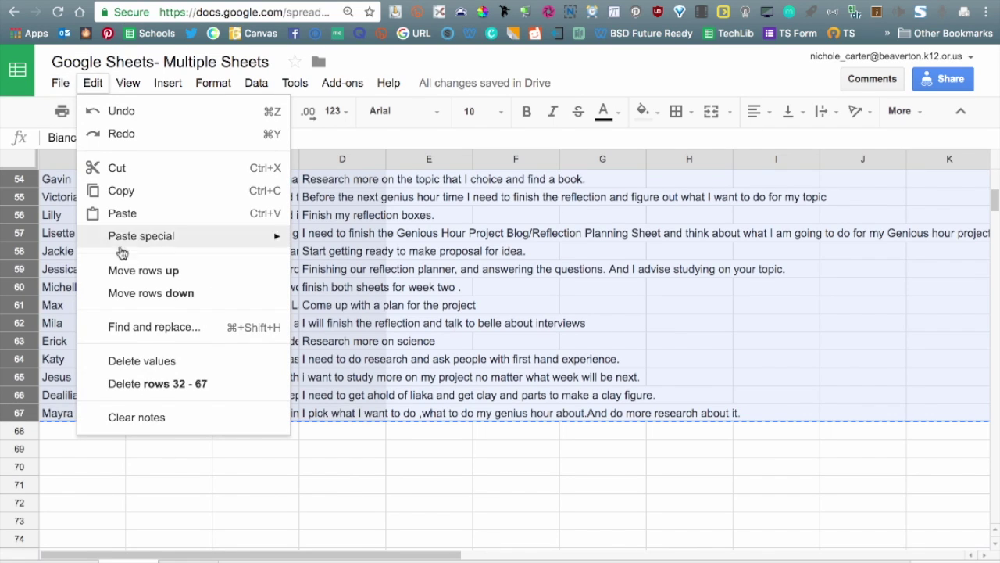
click(176, 384)
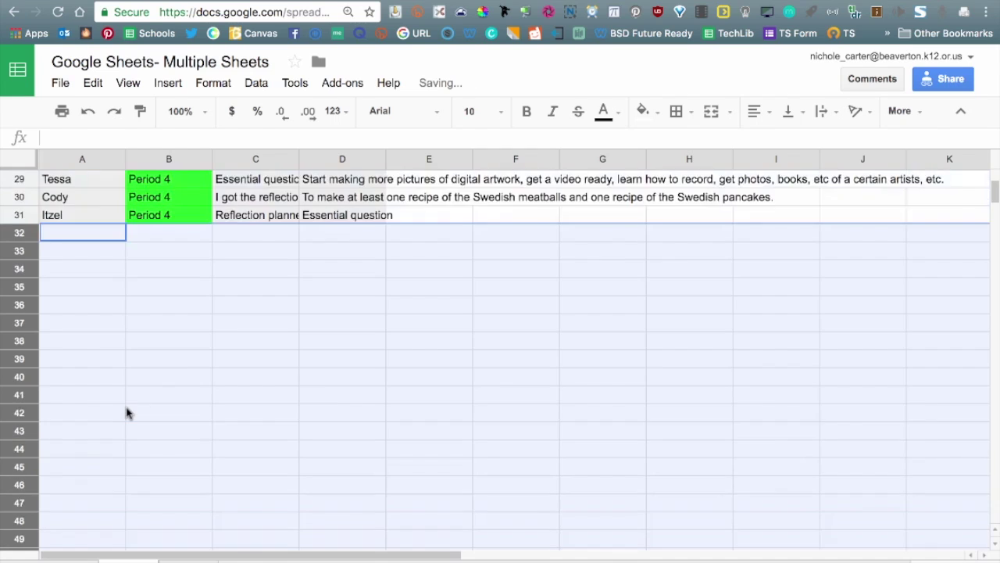
scroll(128, 411, up, 10)
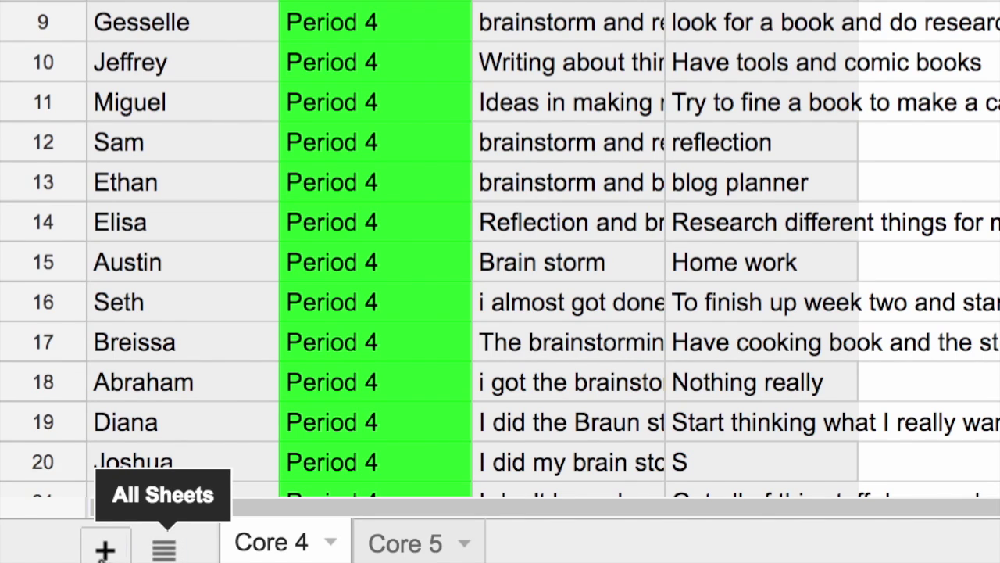
- Add a new blank sheet named Core 6
click(102, 552)
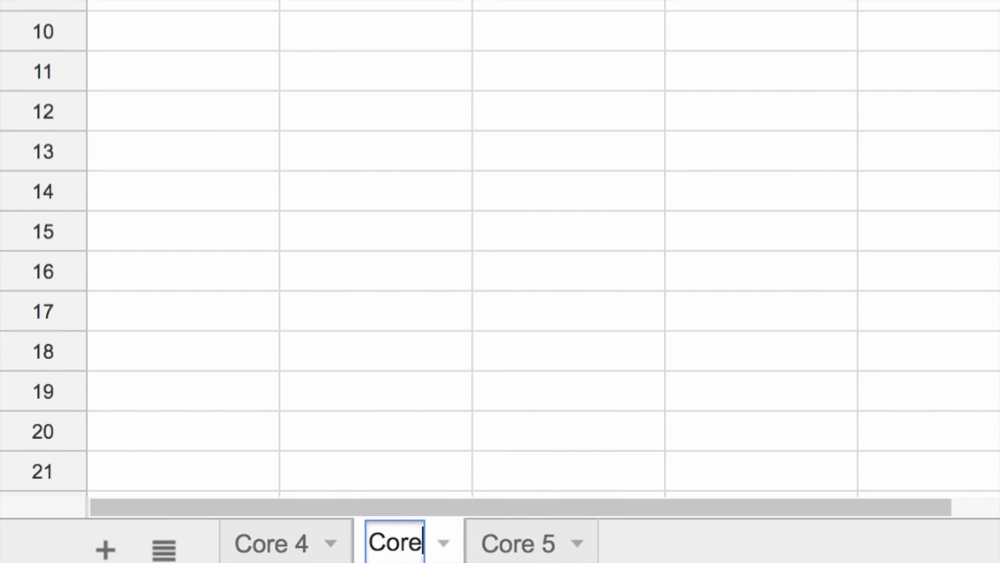
text(6)
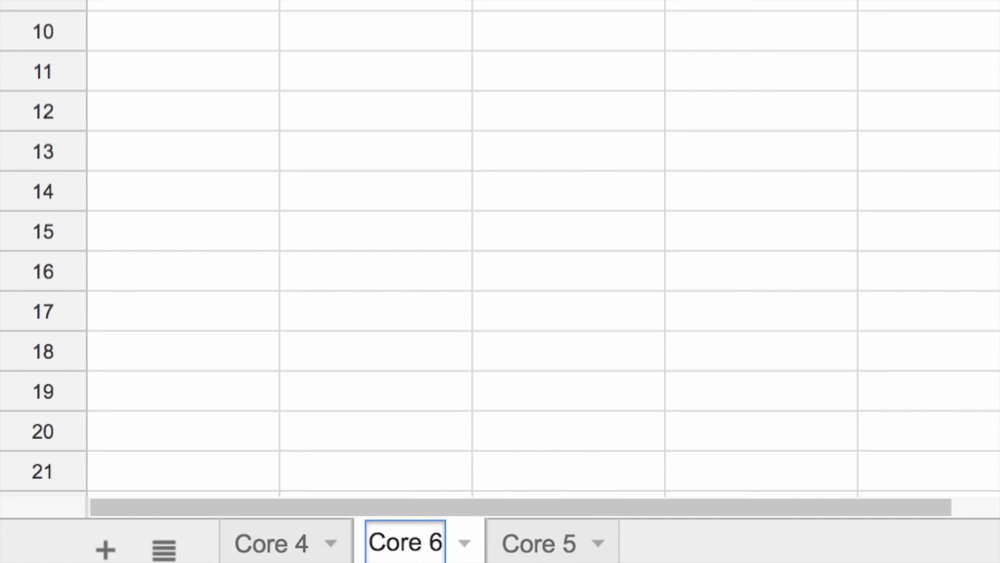
key(Return)
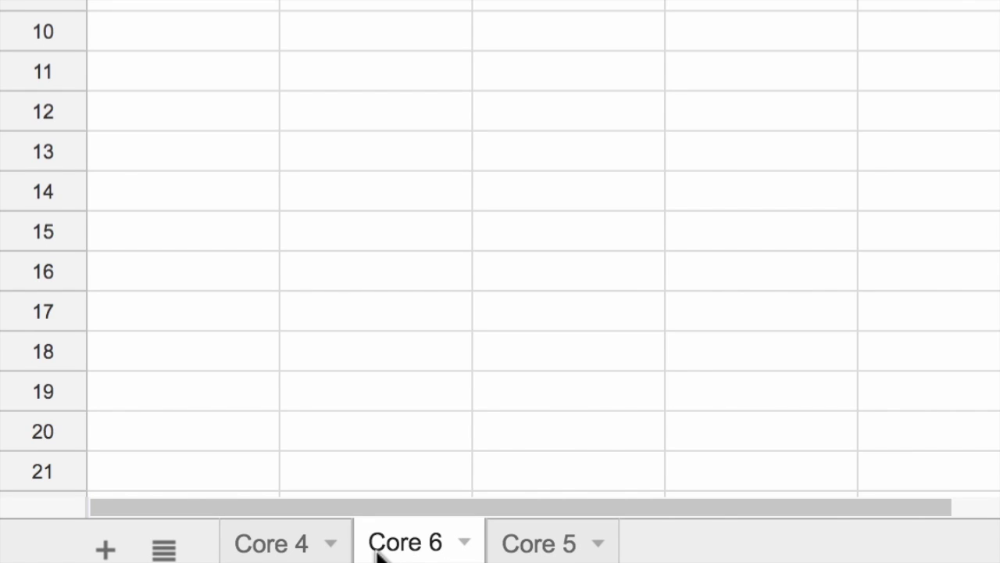
- Move the Core 6 tab after Core 5 so tabs run Core 4, 5, 6
drag(378, 551, 501, 550)
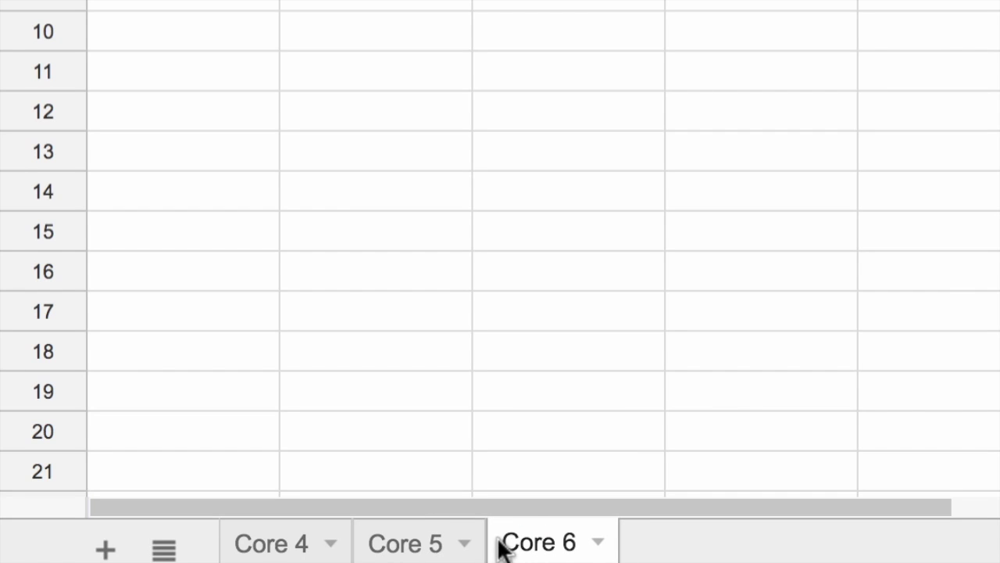
click(413, 544)
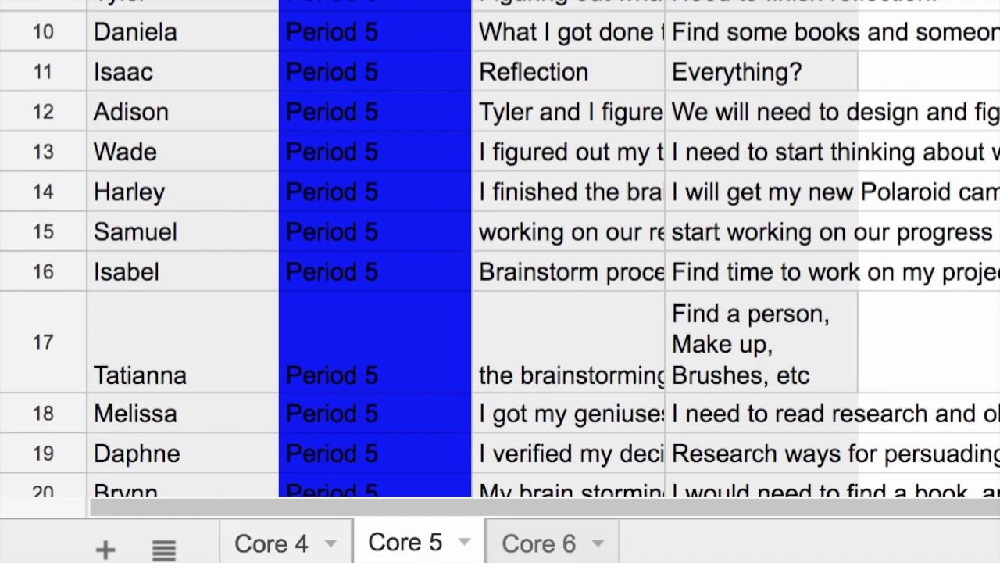
click(268, 547)
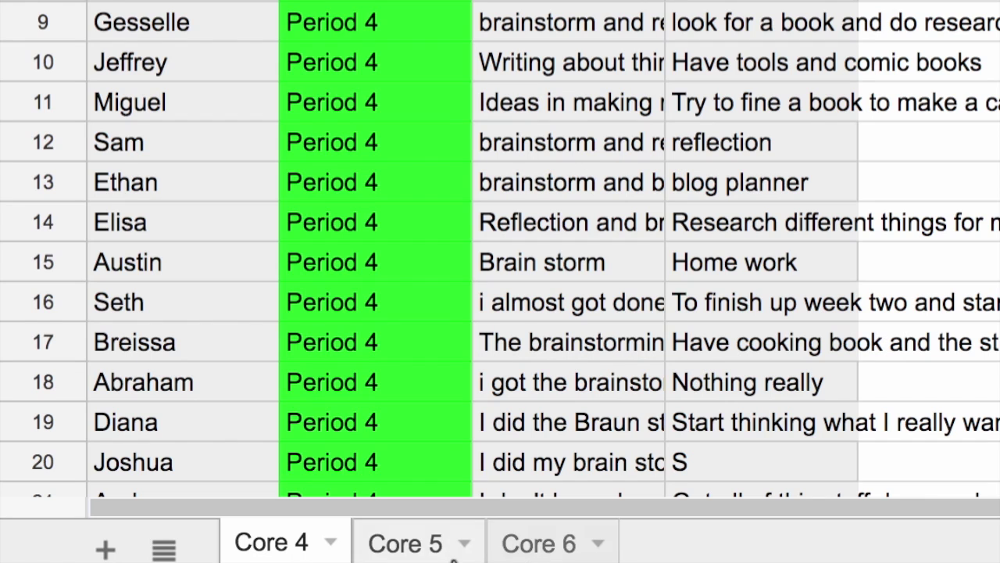
click(535, 547)
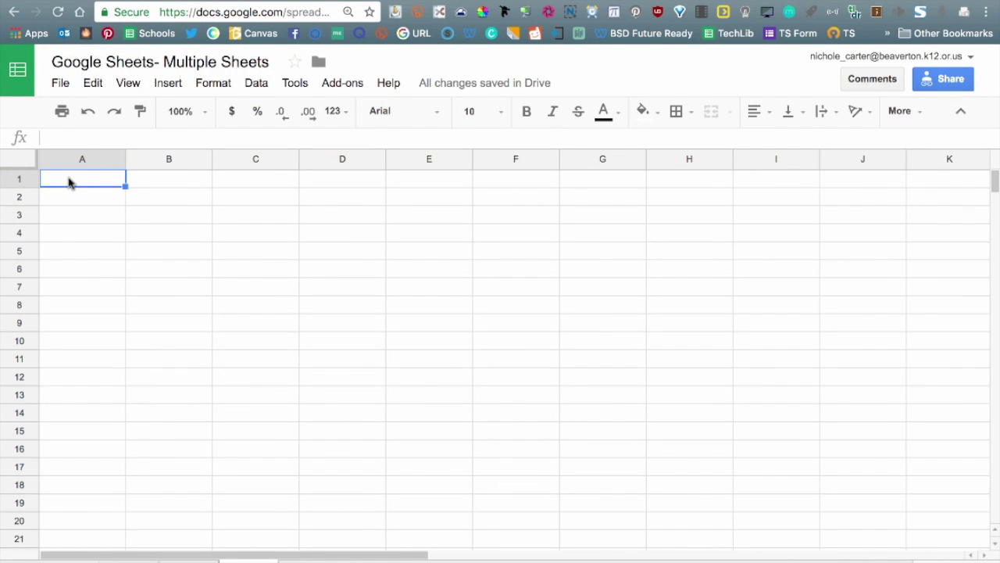
- Paste the Period 6 responses into Core 6 and insert the Period 4 header row above them
key(super+v)
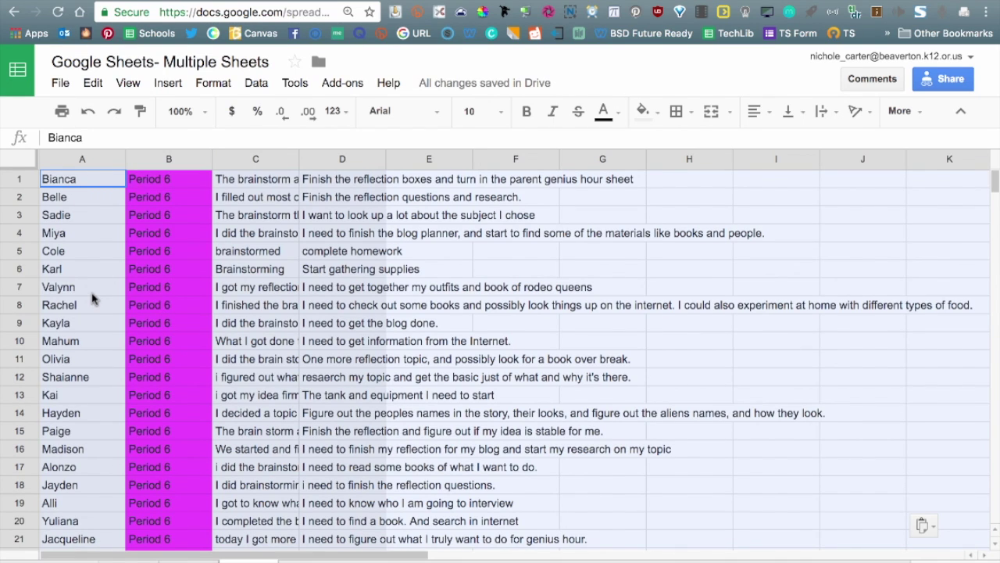
click(106, 559)
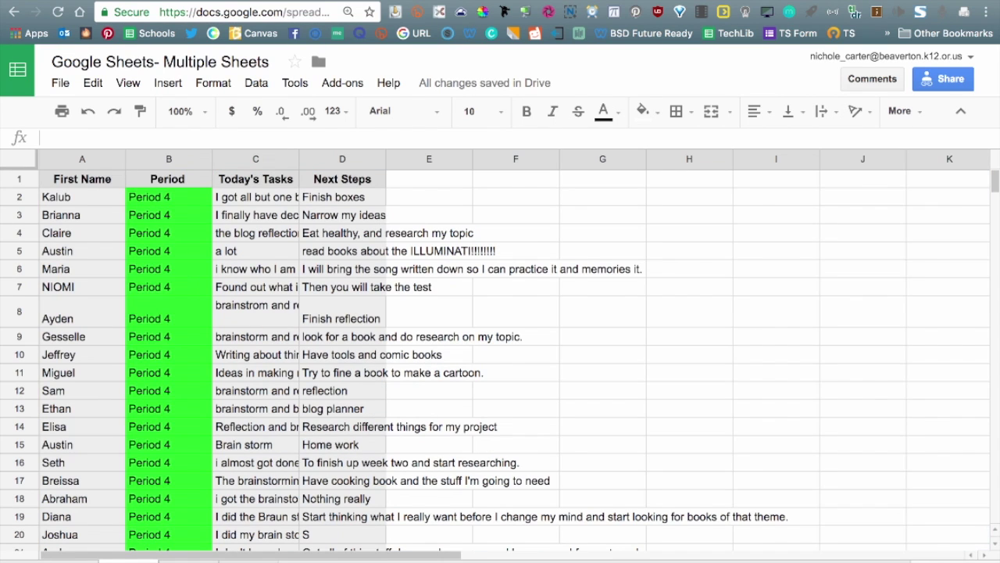
click(19, 178)
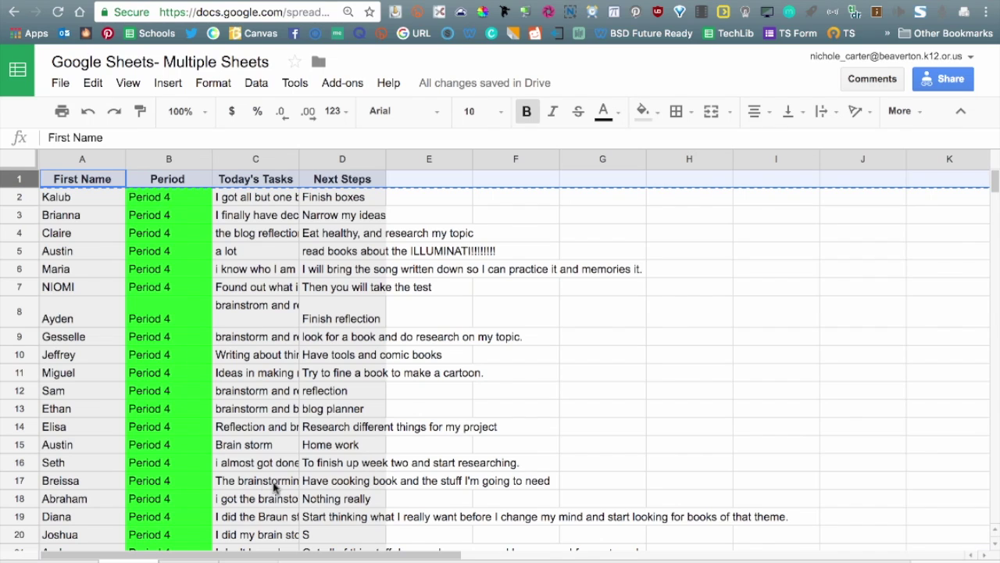
click(247, 559)
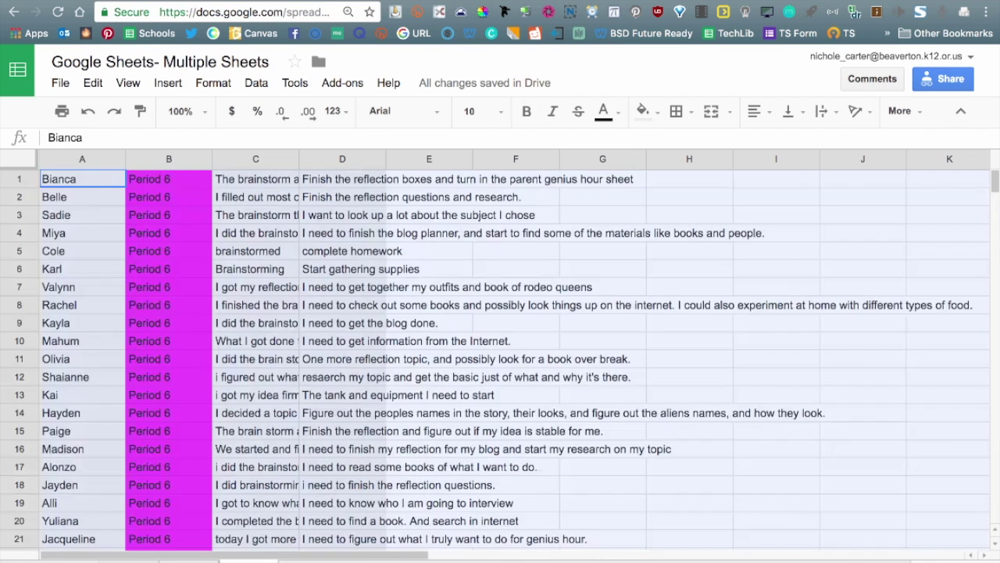
click(23, 179)
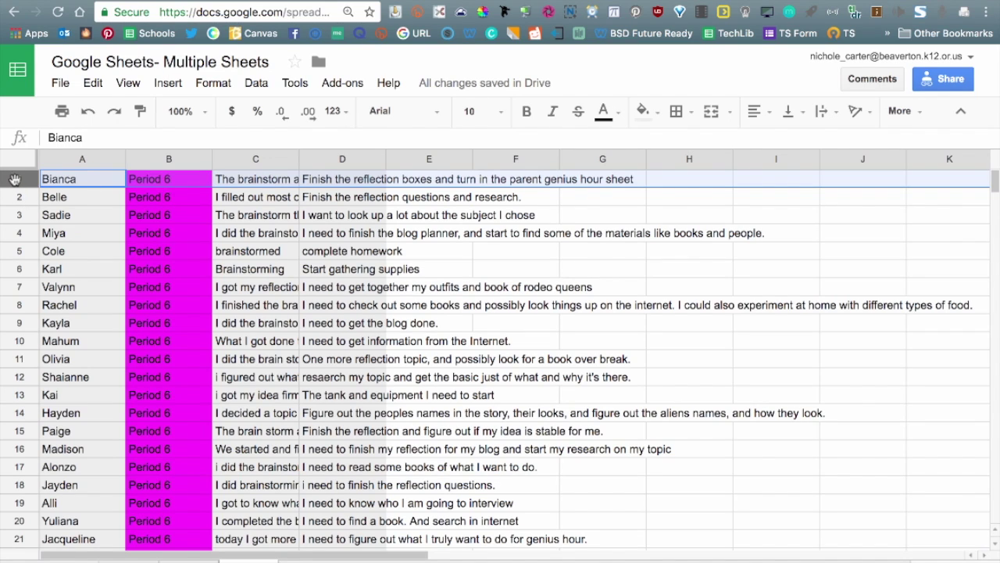
right_click(14, 180)
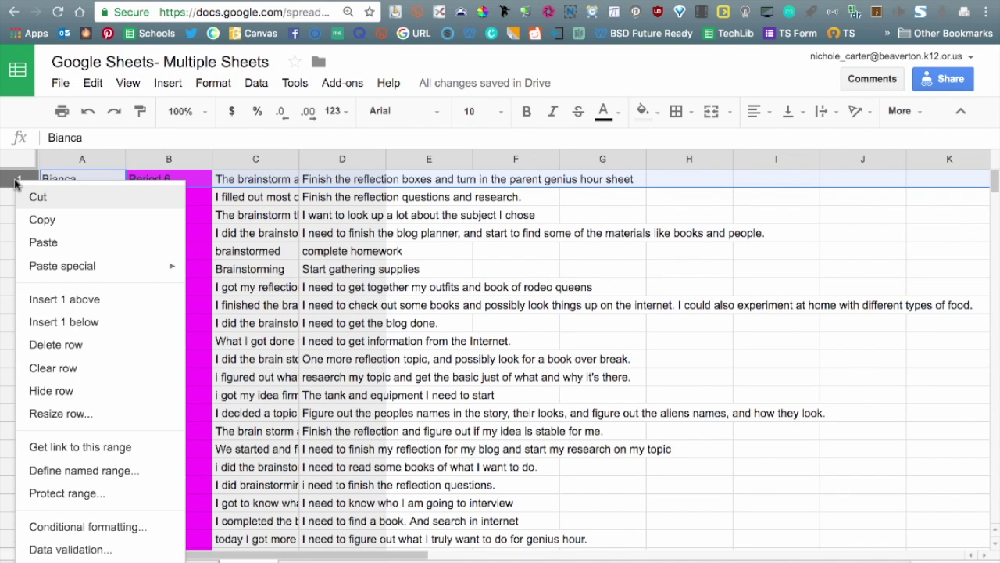
click(64, 299)
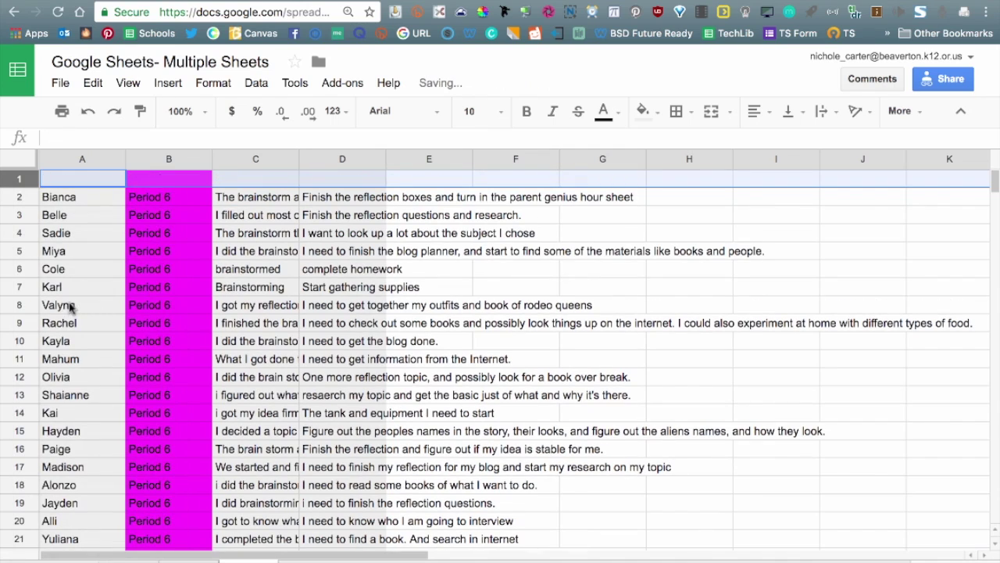
click(78, 179)
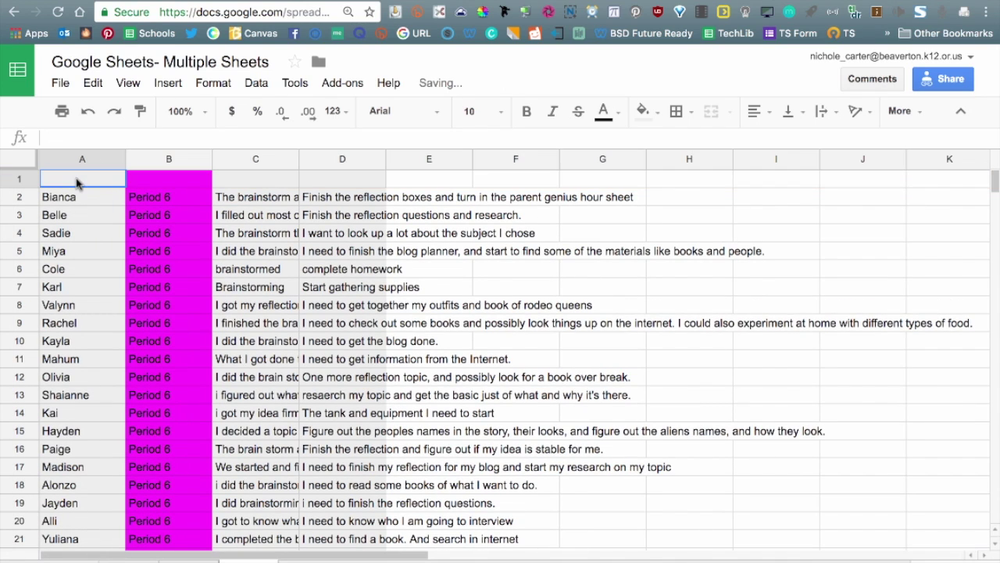
text(First Name	Period	Today's Tasks	Next Steps)
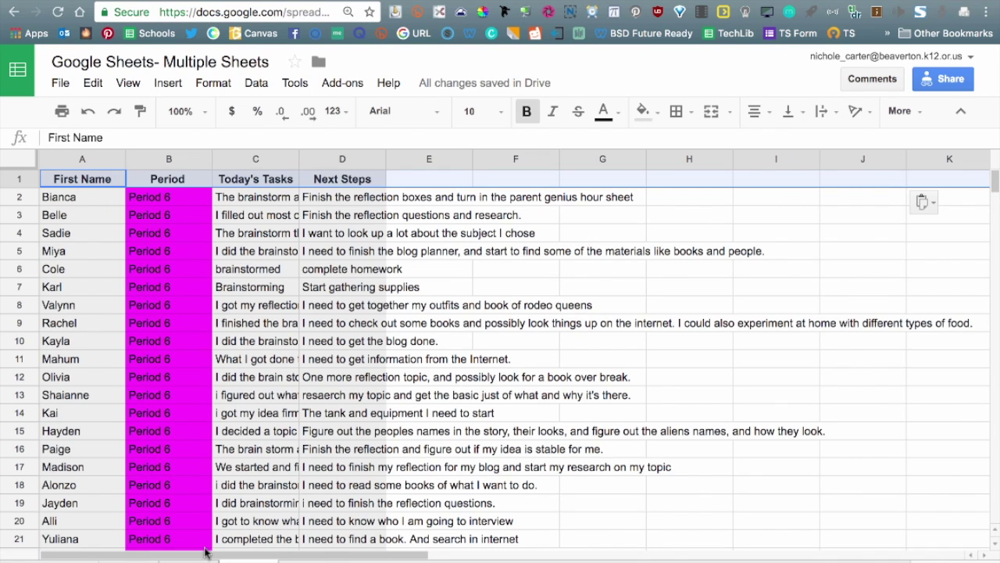
key(ctrl+shift+Page_Up)
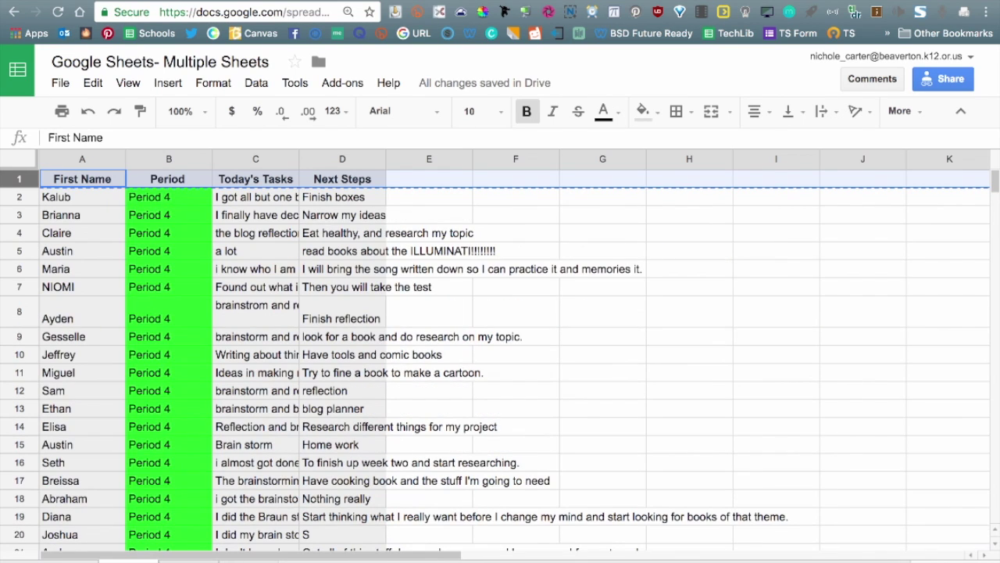
- Freeze row 1 of the Core 4 sheet so the headers stay visible
click(365, 325)
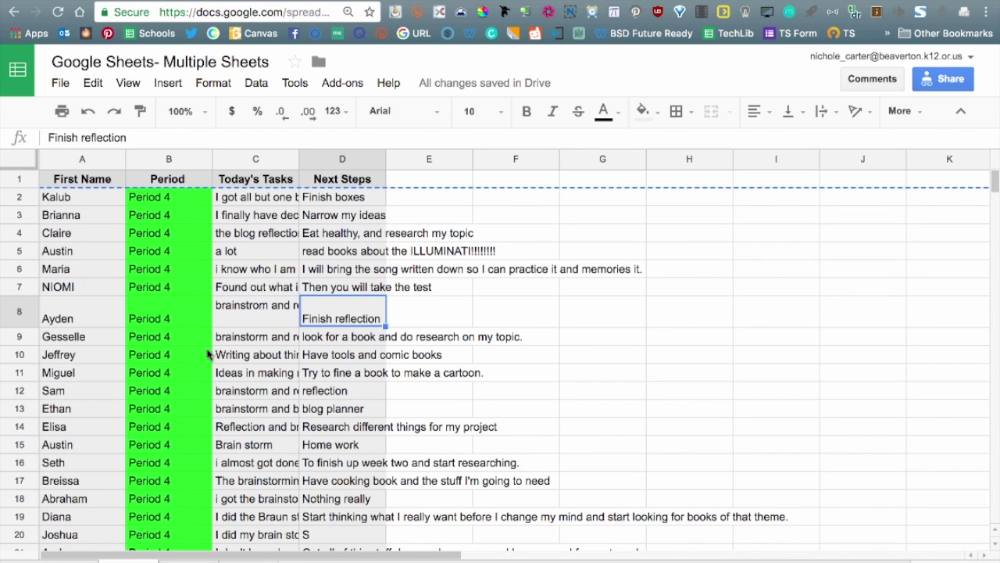
scroll(138, 418, down, 5)
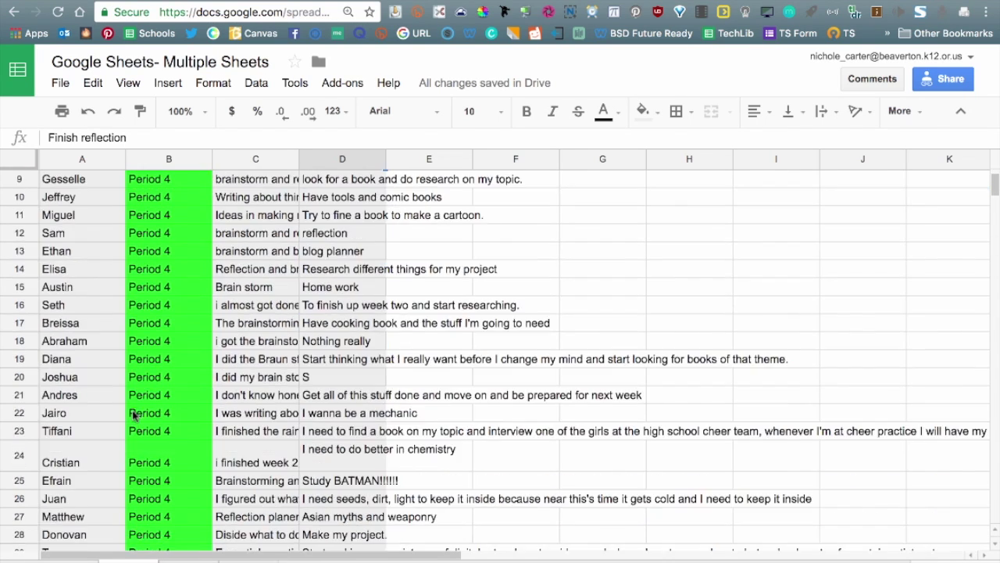
scroll(125, 419, up, 5)
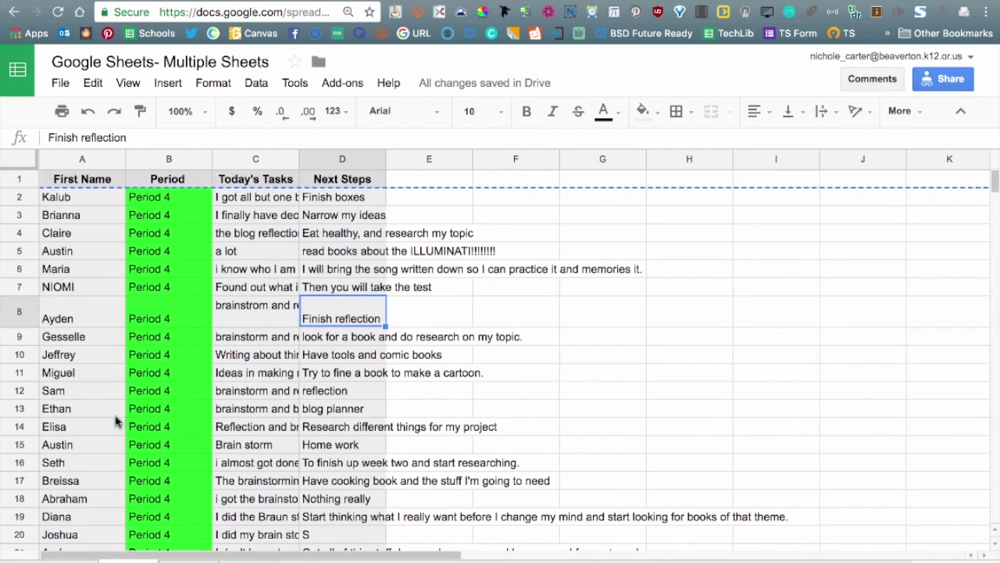
click(16, 178)
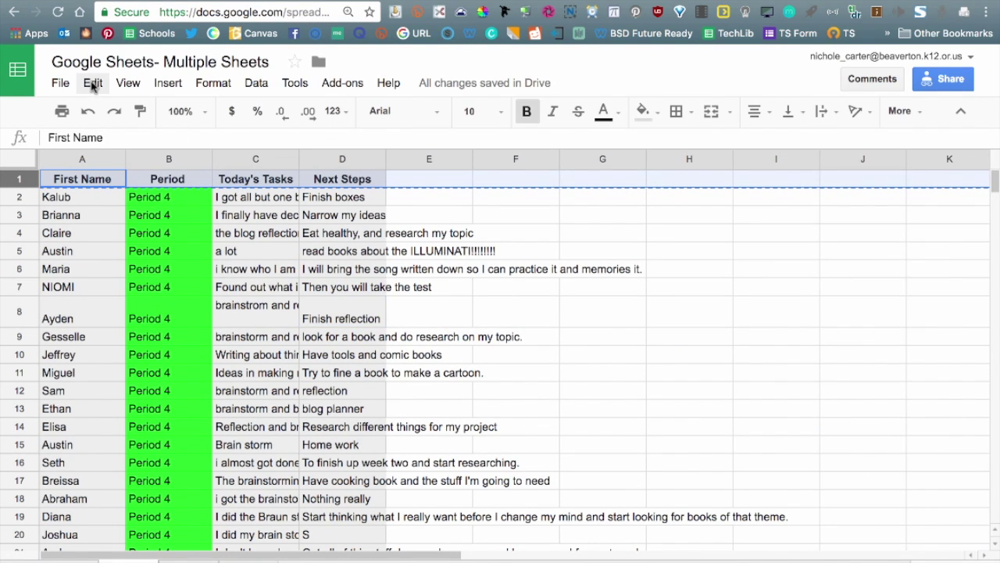
click(127, 83)
mouse_move(139, 115)
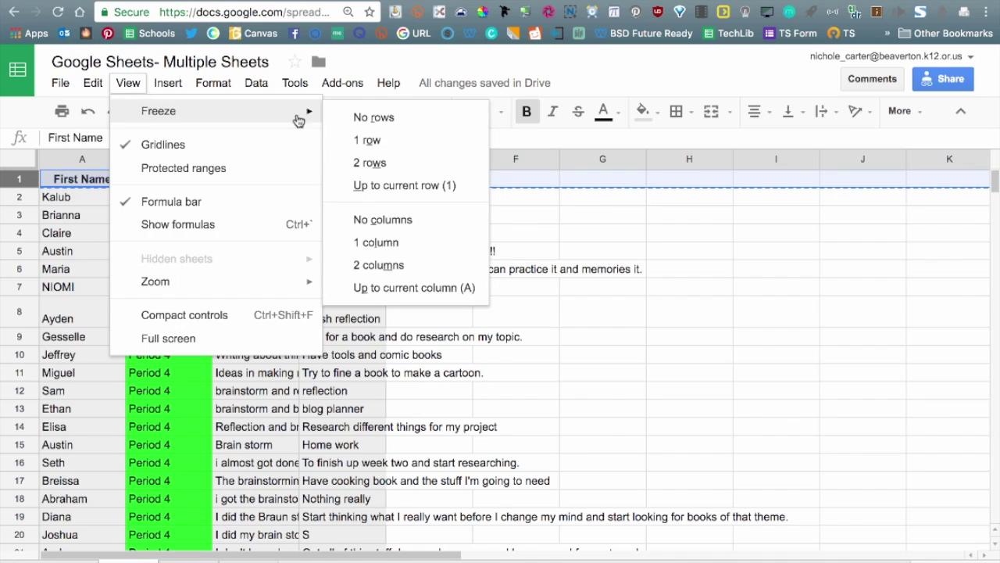
click(362, 139)
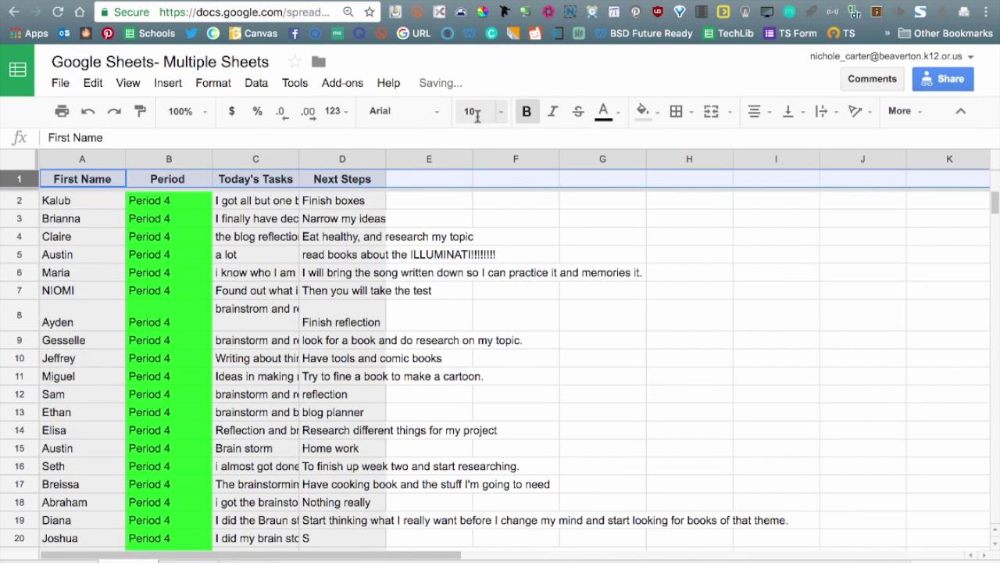
- Format the Core 4 header row in Abril Fatface, size 18, with a grey fill
click(409, 112)
click(417, 140)
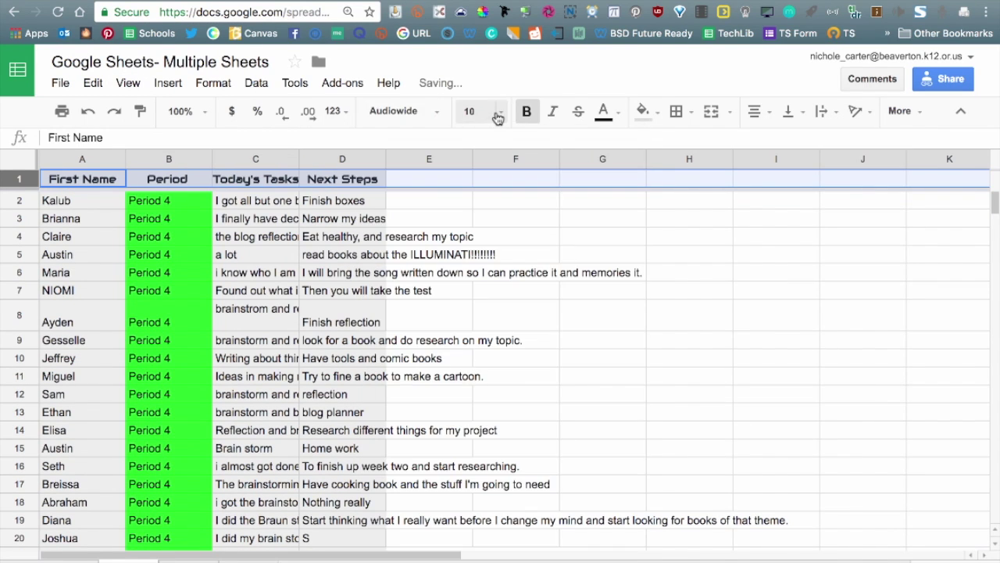
click(398, 112)
click(445, 275)
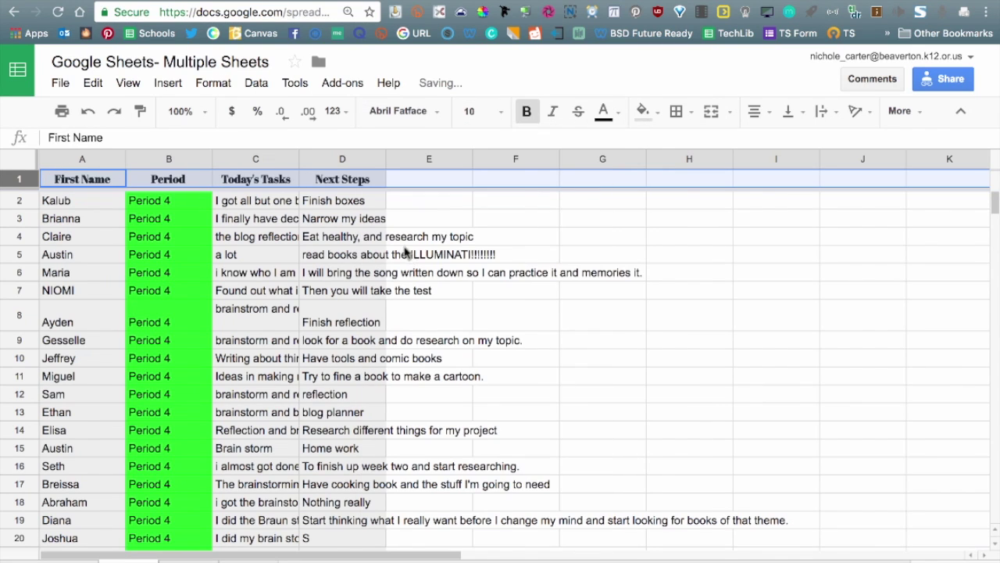
click(500, 117)
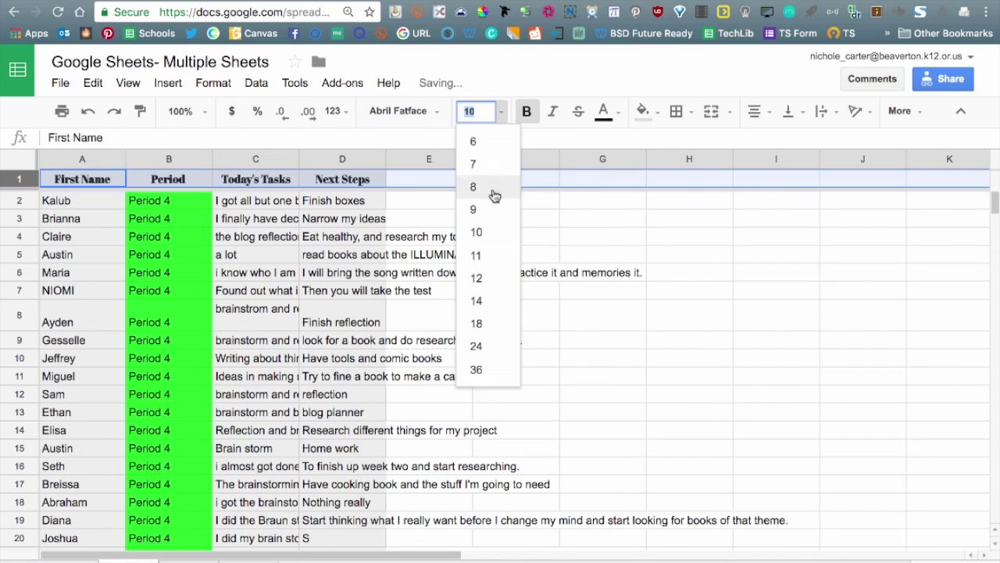
click(494, 321)
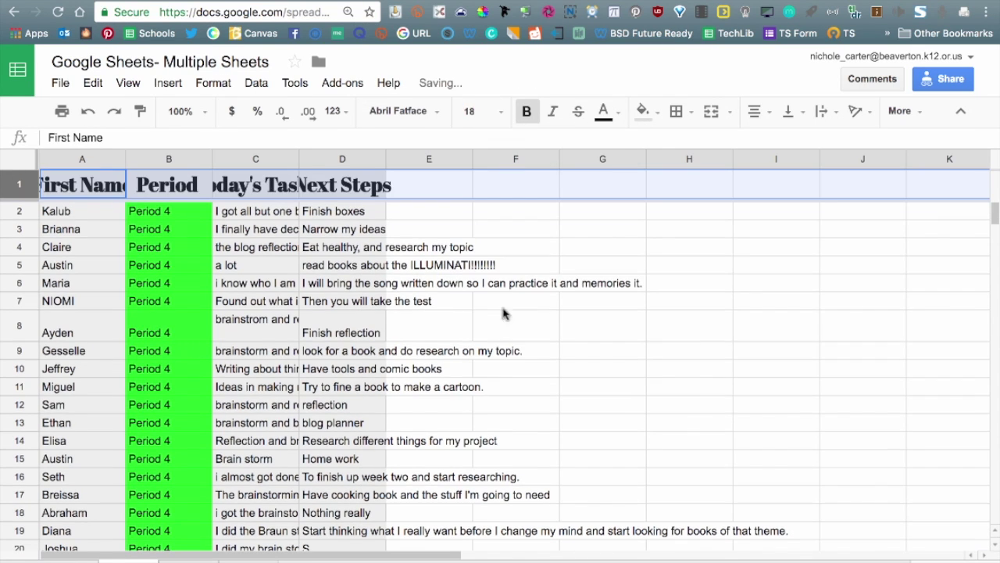
click(642, 111)
click(714, 165)
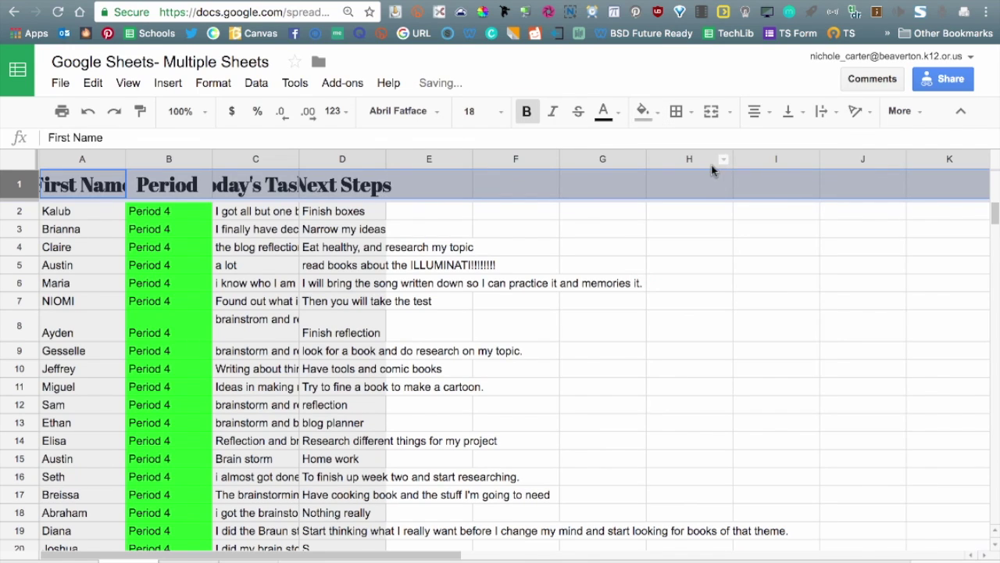
click(165, 263)
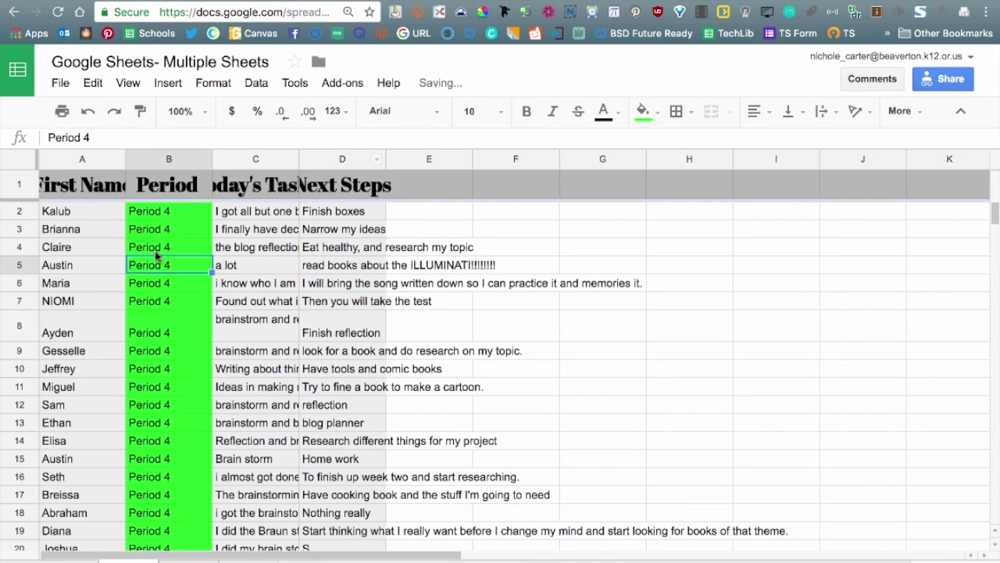
- Resize columns: widen A, C and D and narrow B slightly
mouse_move(135, 159)
mouse_down()
mouse_move(201, 160)
mouse_move(148, 159)
mouse_up()
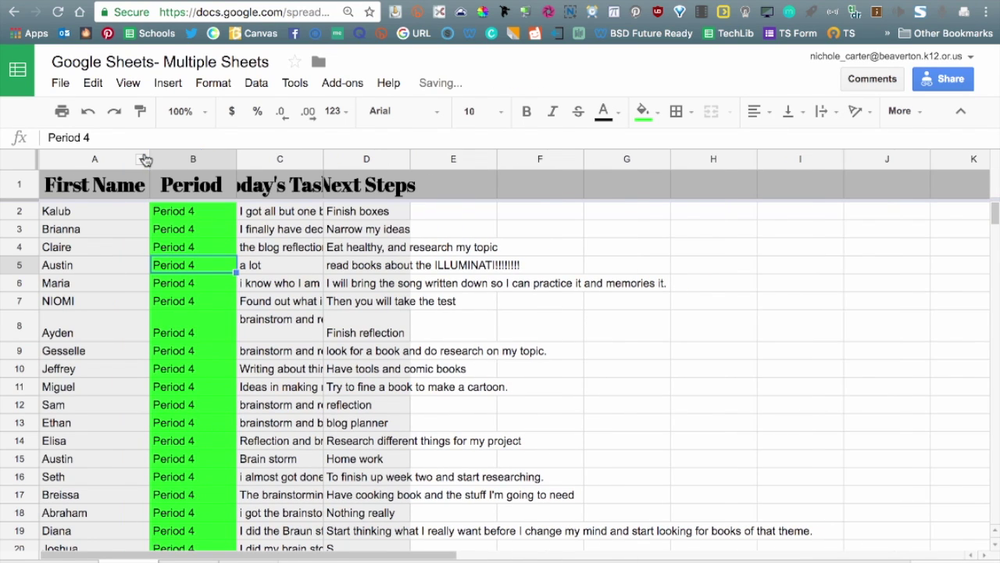
drag(235, 159, 230, 158)
drag(316, 159, 508, 159)
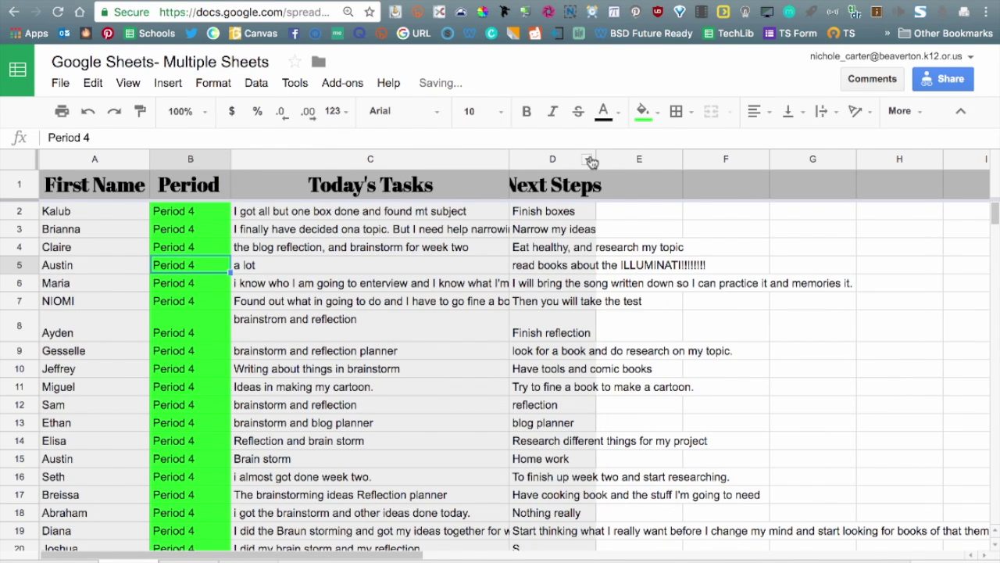
drag(597, 159, 757, 172)
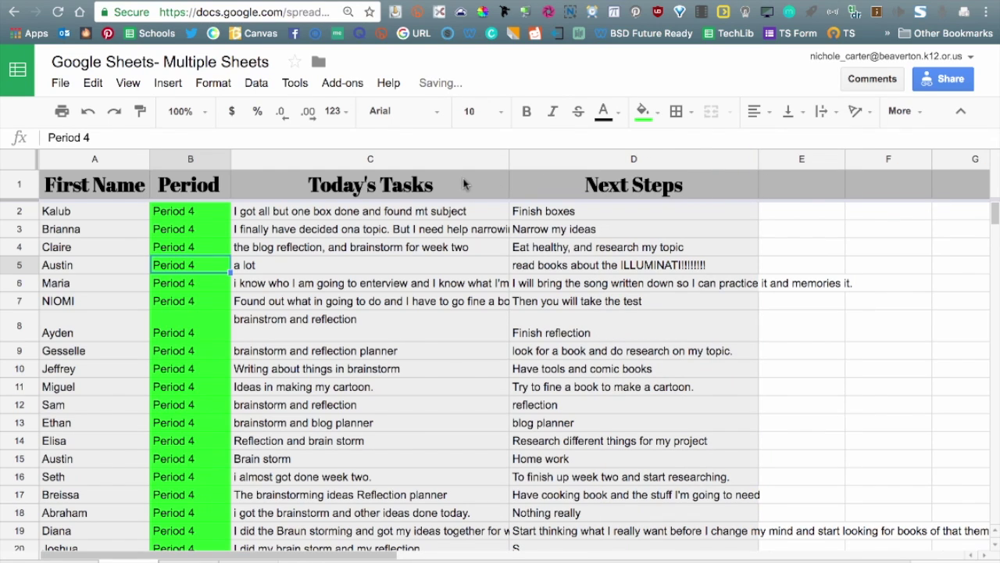
- Wrap text in the Today's Tasks and Next Steps columns
click(429, 163)
shift+click(615, 164)
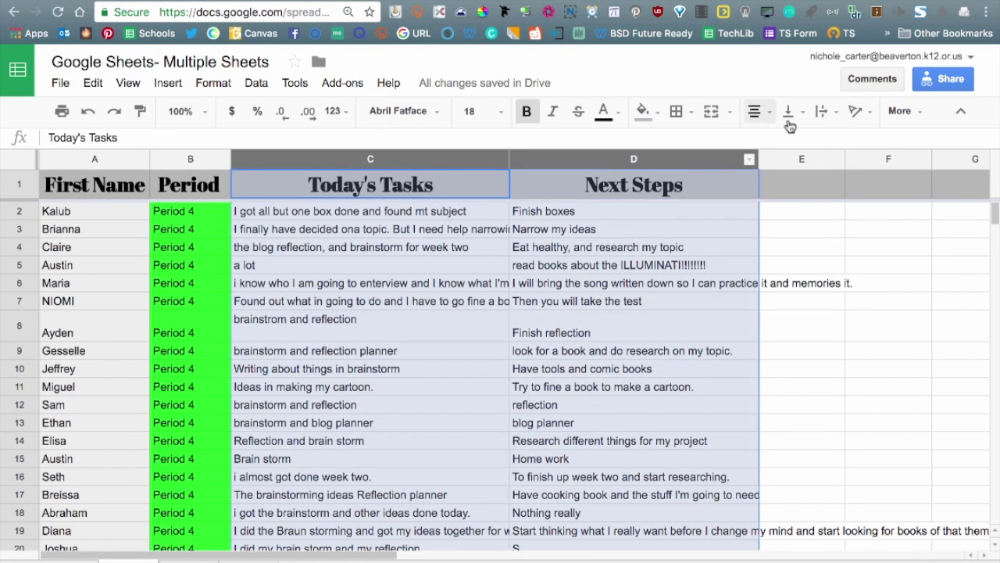
click(821, 111)
click(845, 142)
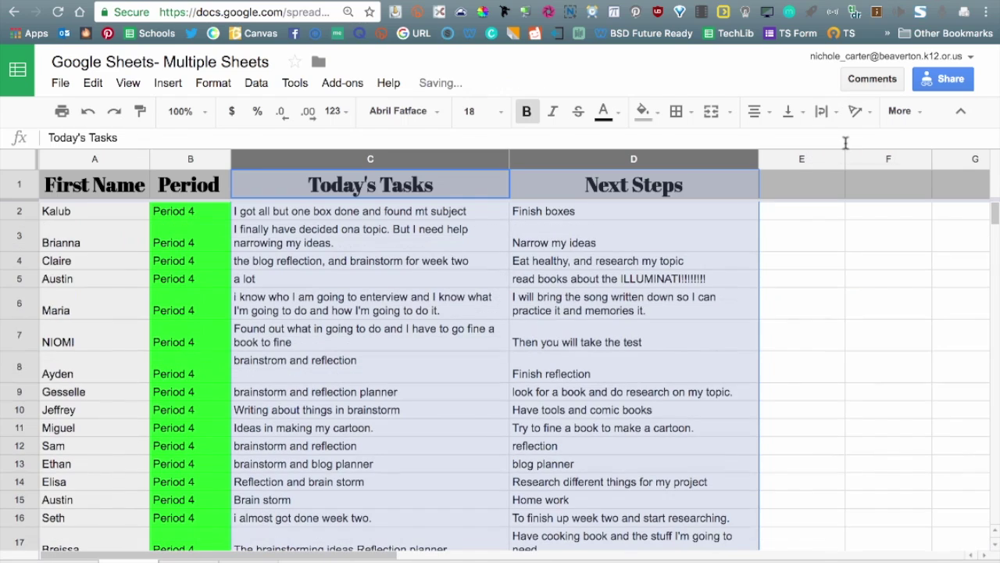
click(695, 265)
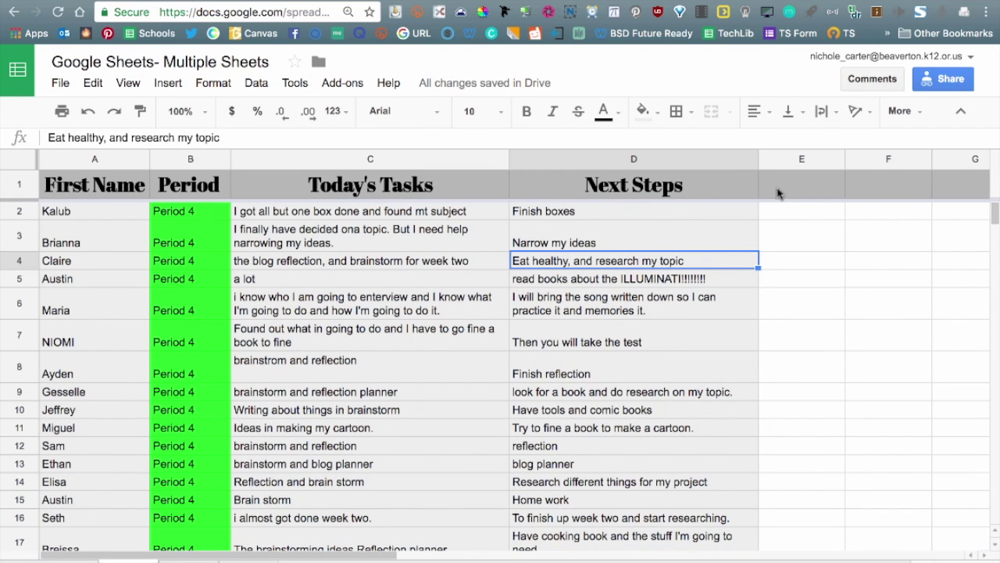
click(789, 158)
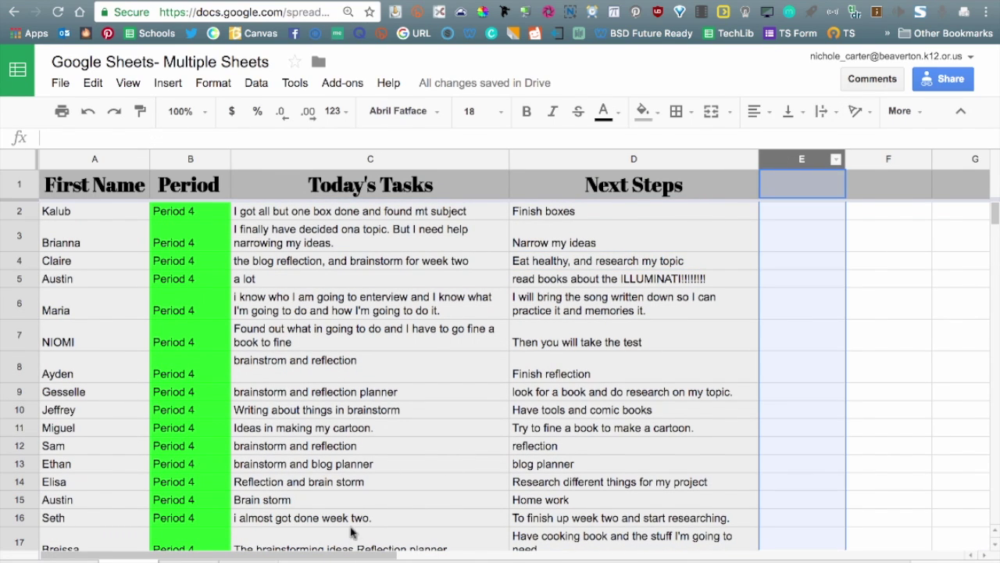
drag(343, 555, 965, 250)
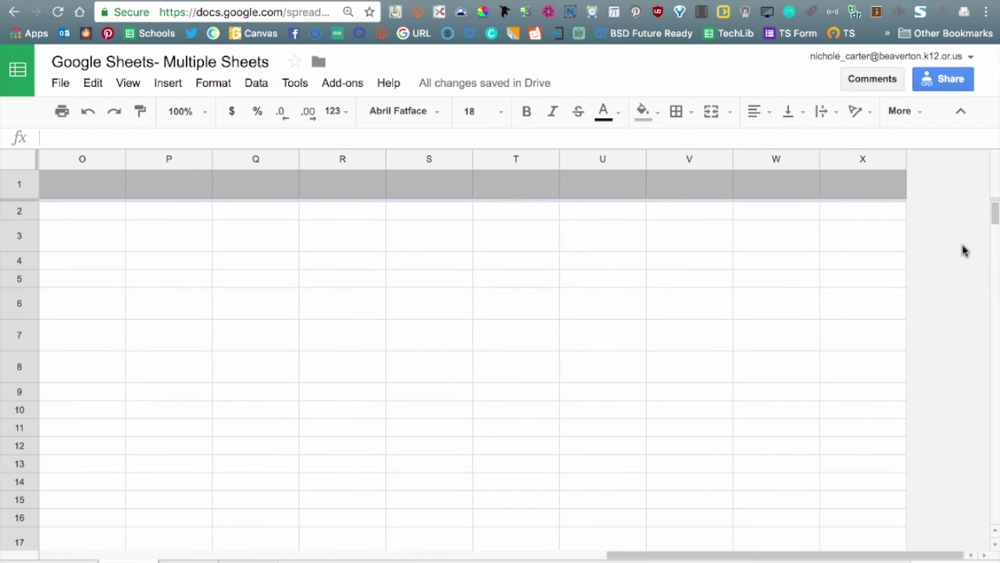
- Delete columns E–X on the Core 4 tab so the sheet ends at Next Steps
shift+click(860, 159)
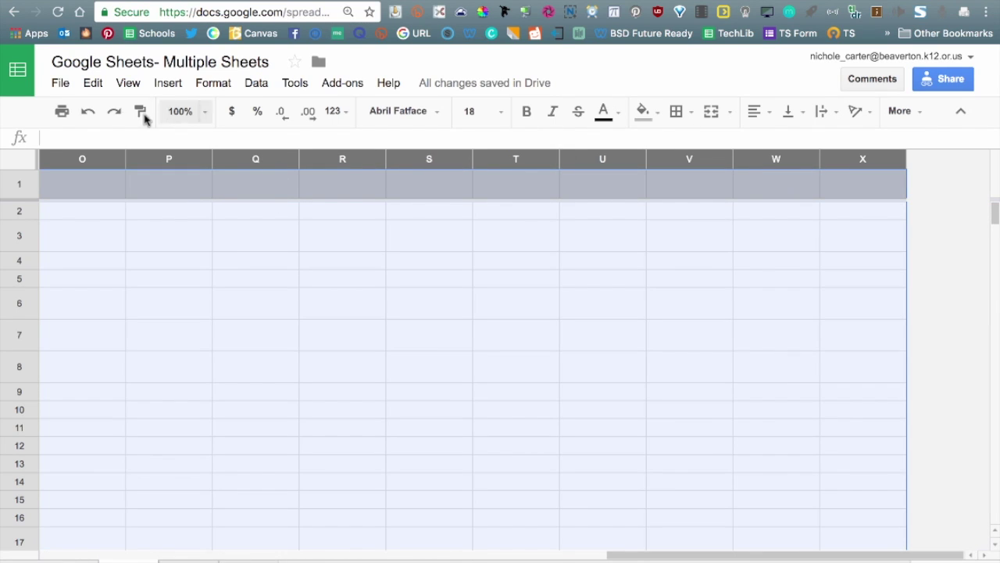
click(92, 83)
click(140, 361)
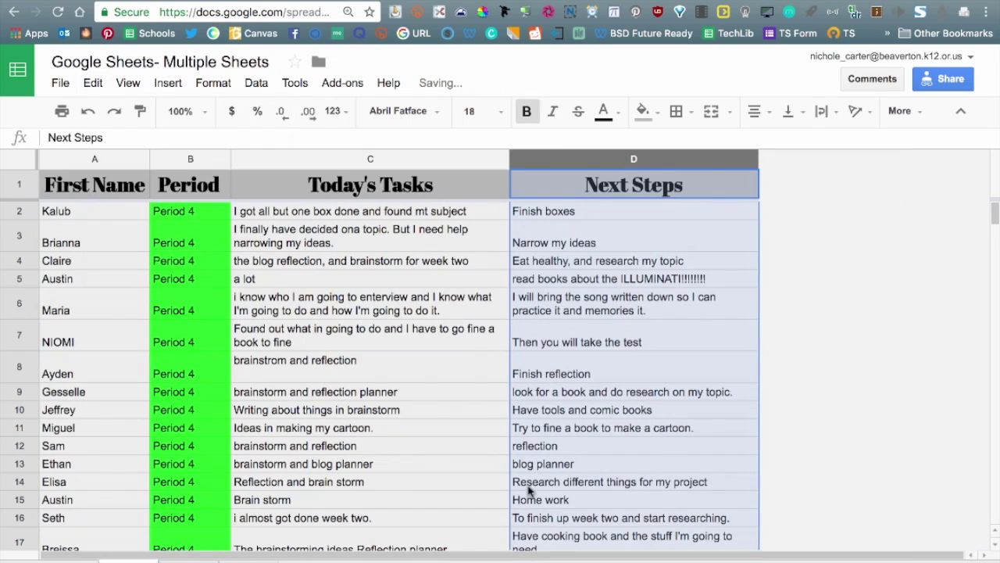
click(722, 427)
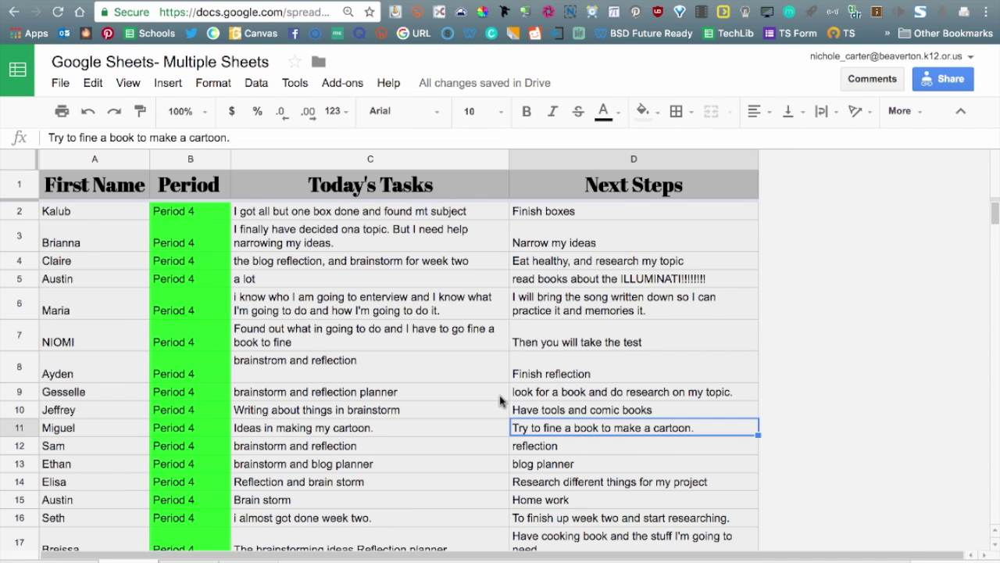
scroll(297, 414, down, 5)
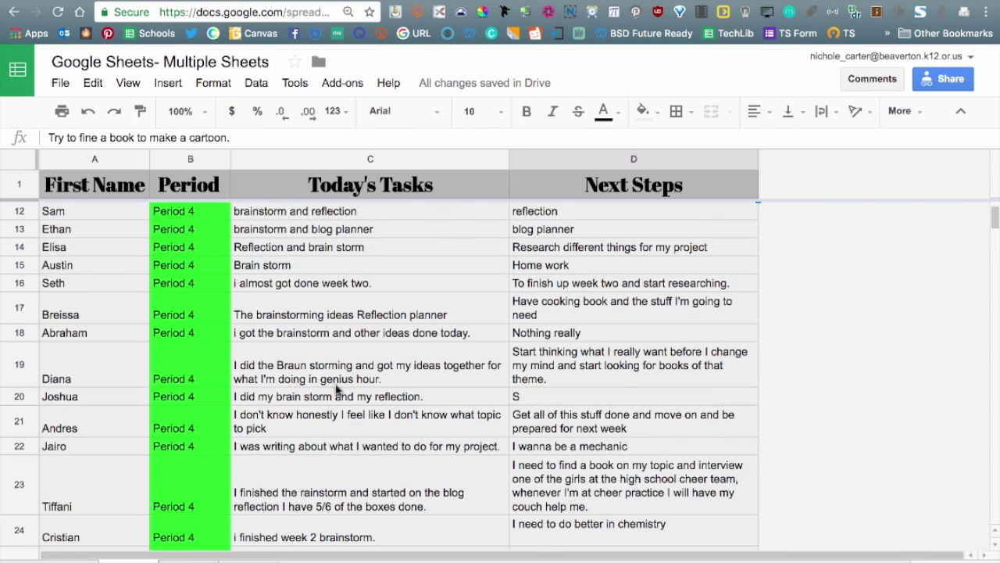
scroll(336, 391, down, 6)
scroll(332, 394, up, 12)
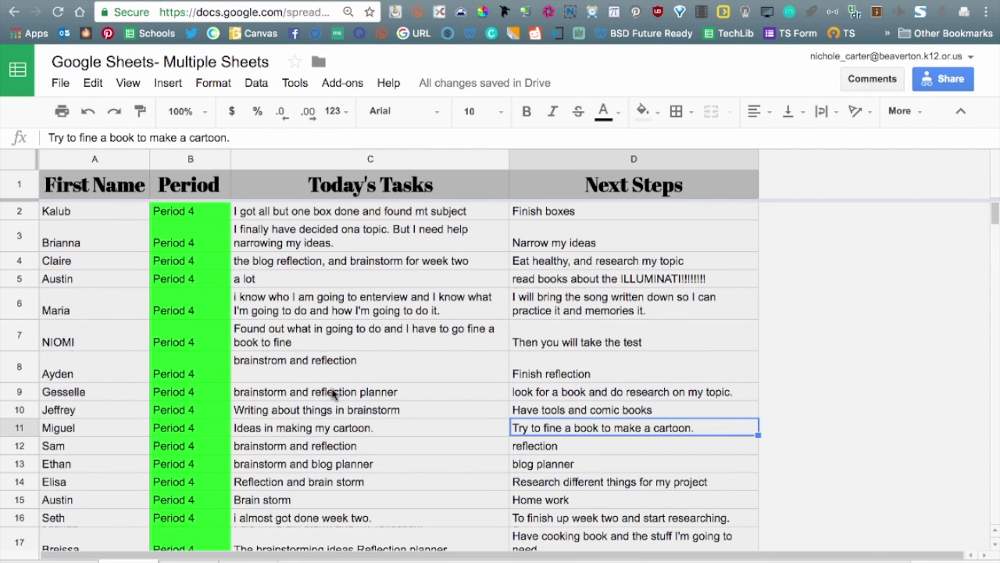
click(575, 285)
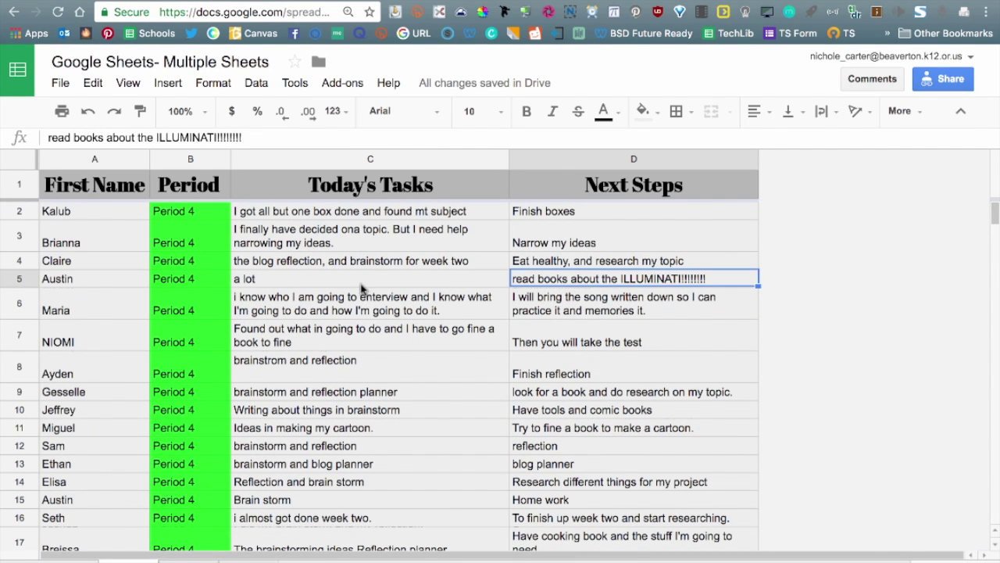
click(297, 295)
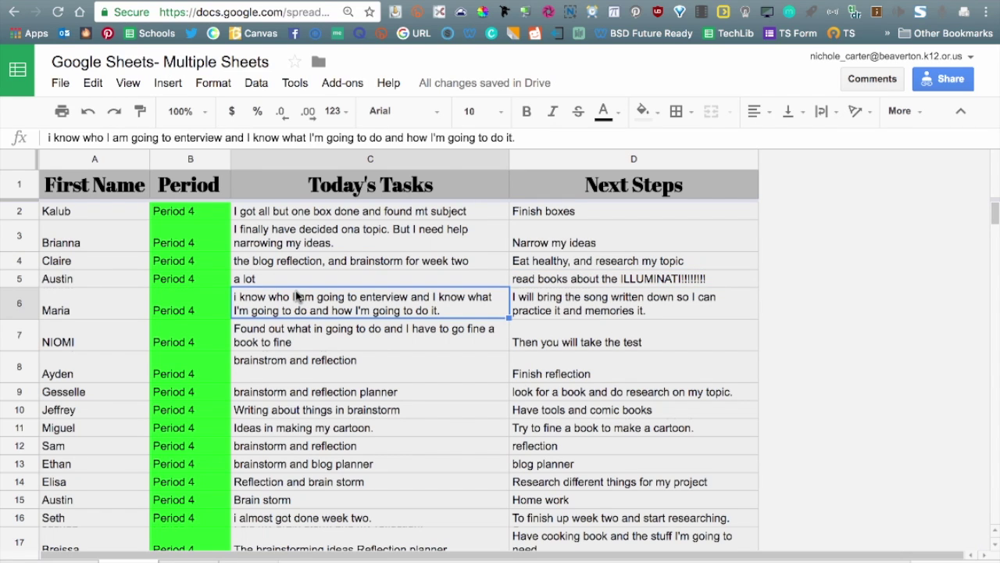
key(Down)
key(Down)
key(Down)
key(Down)
key(Down)
key(Down)
key(Down)
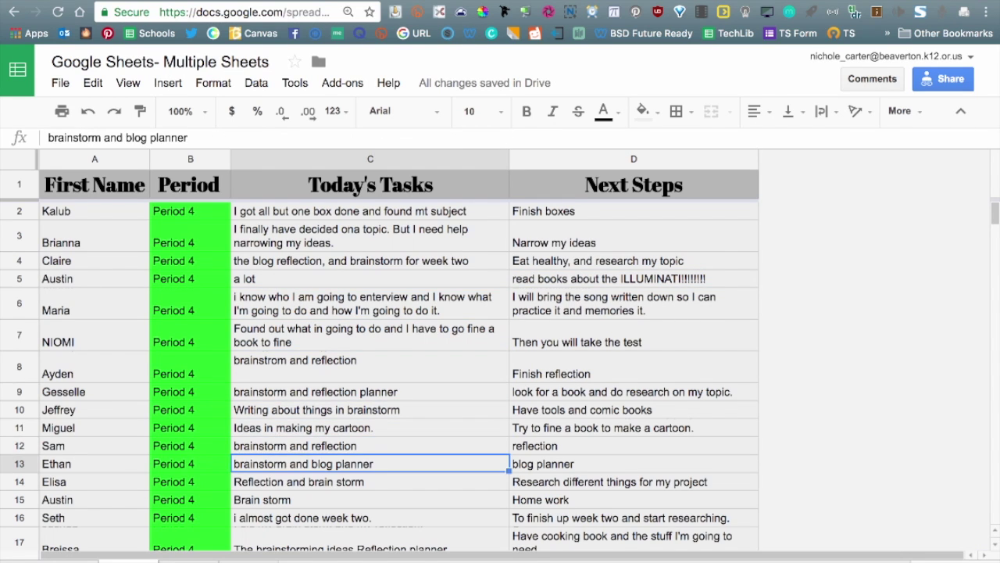
key(Down)
key(Down)
key(Down)
key(Down)
key(Down)
key(Down)
key(Down)
key(Down)
key(Down)
key(Down)
key(Down)
key(Down)
key(Down)
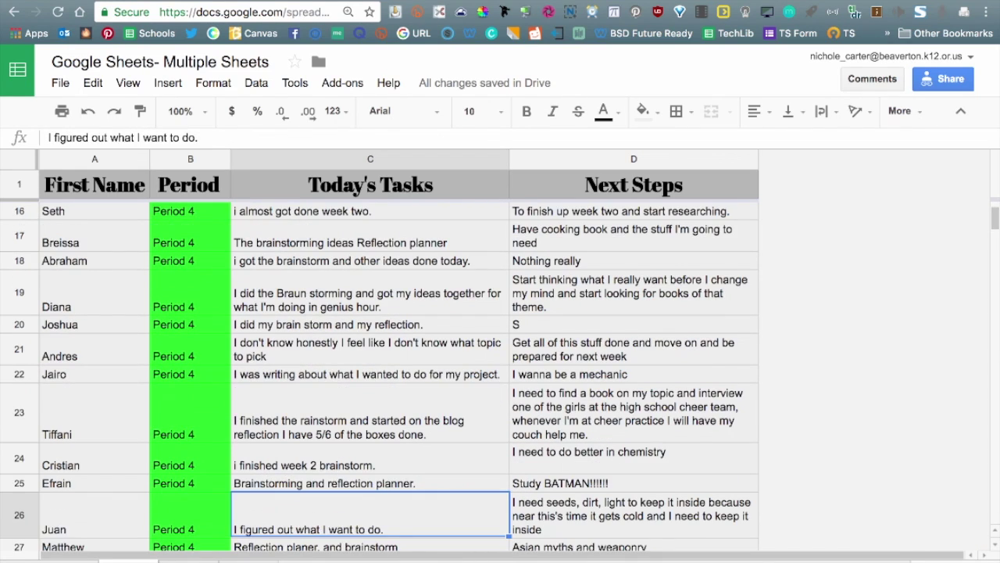
key(Down)
key(Up)
key(Up)
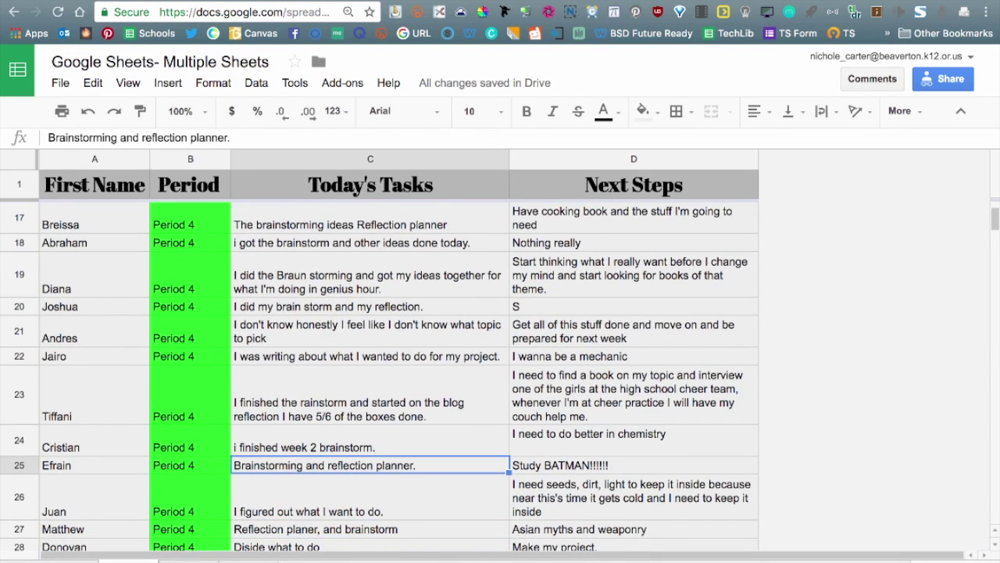
key(Up)
key(Up)
key(Up)
key(Up)
key(Up)
key(Up)
key(Up)
key(Up)
key(Up)
key(Up)
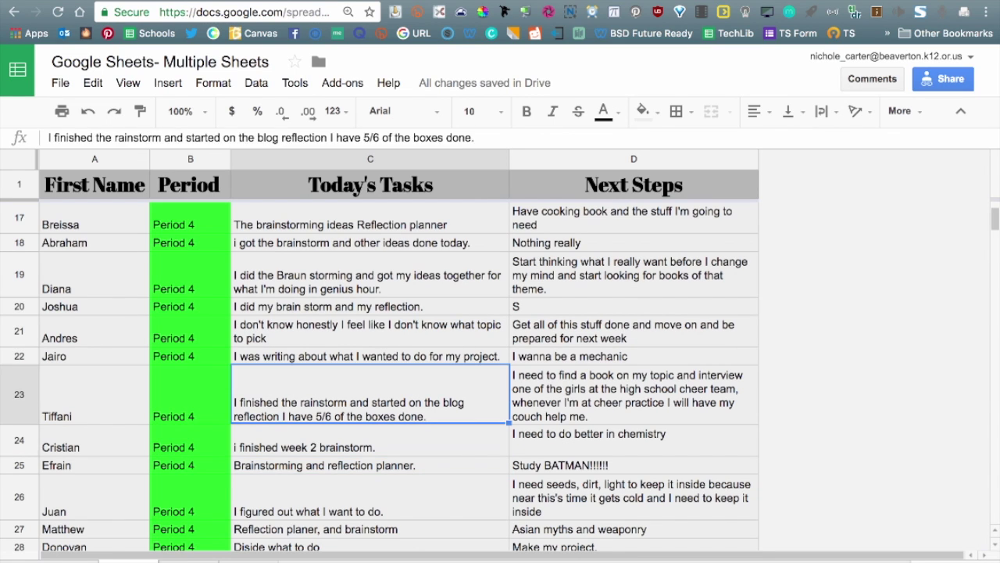
key(Up)
key(Up)
key(Up)
key(Up)
key(Up)
key(Up)
key(Up)
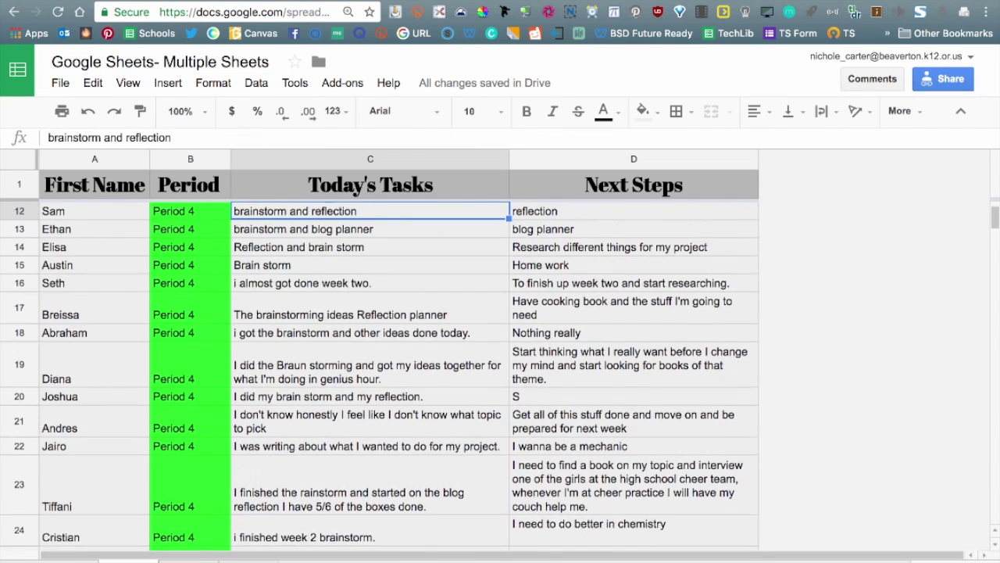
key(Up)
key(Up)
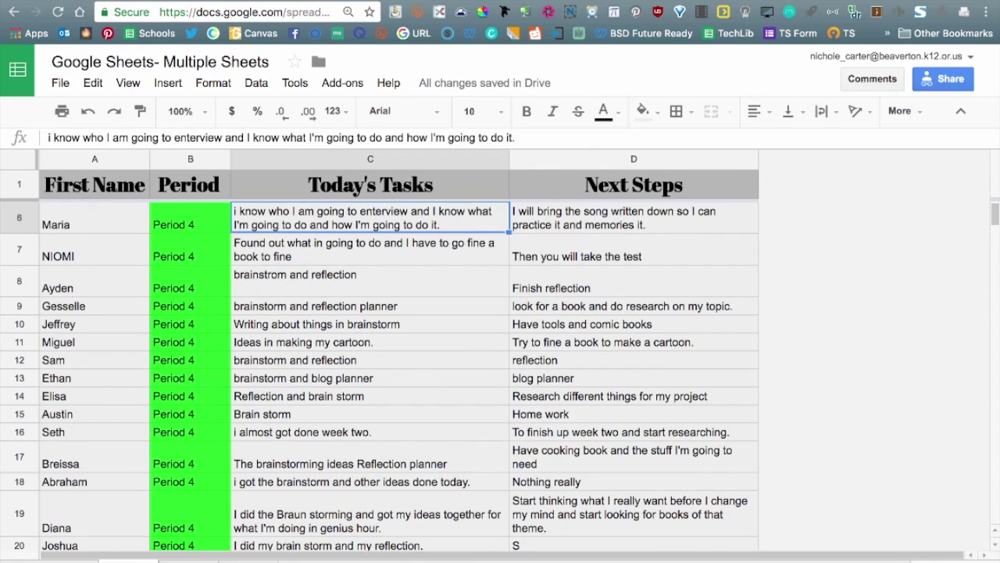
key(Down)
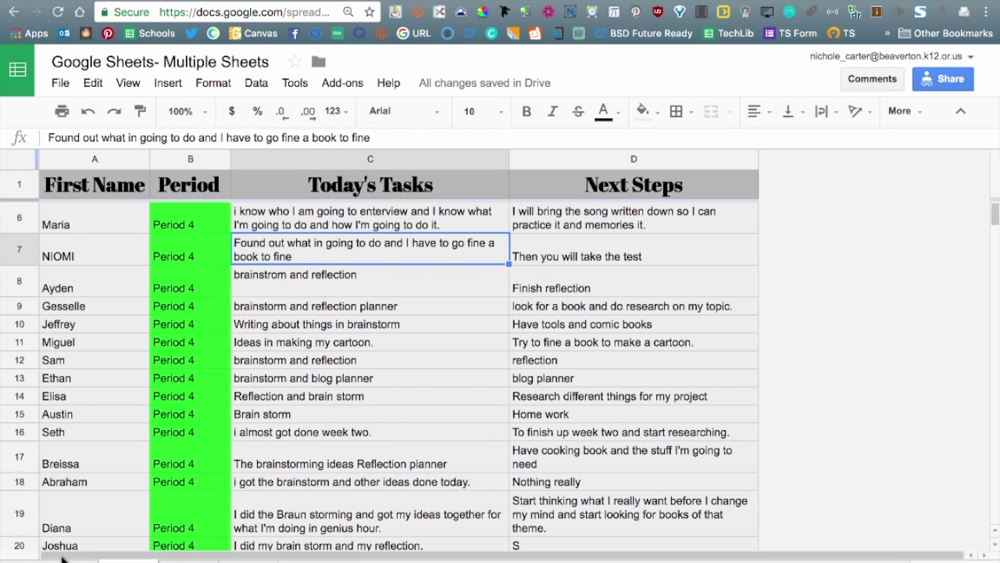
click(188, 559)
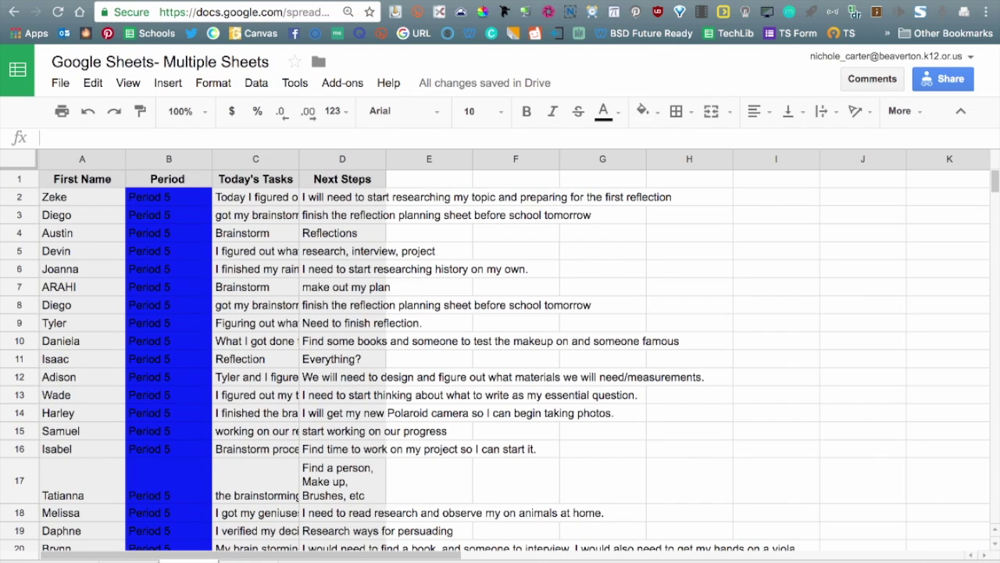
click(249, 559)
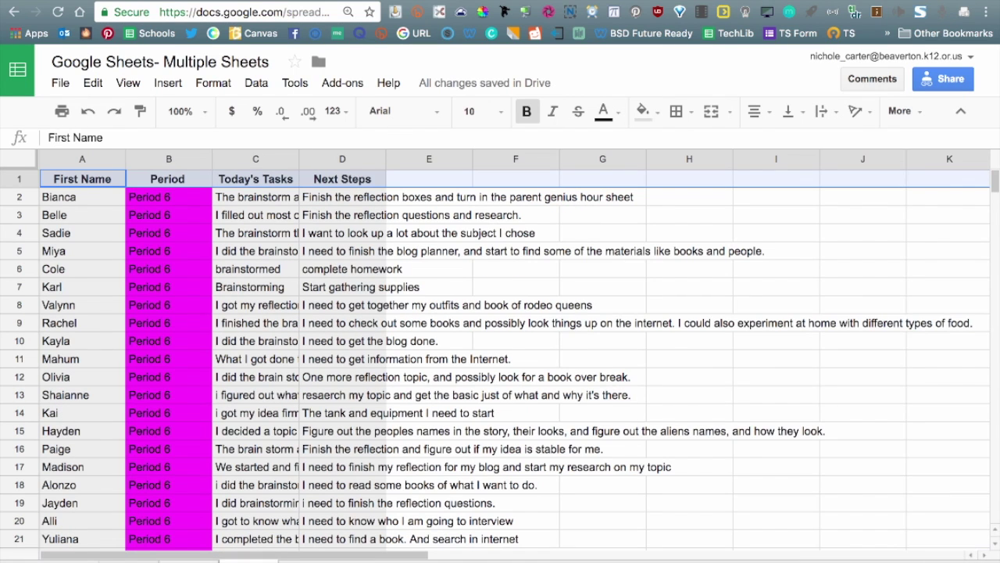
click(188, 559)
click(129, 559)
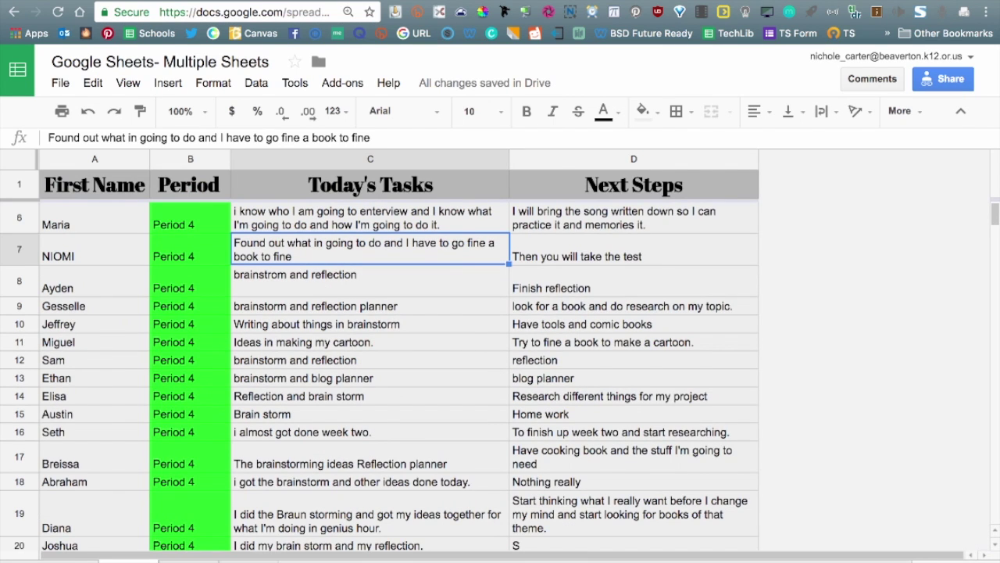